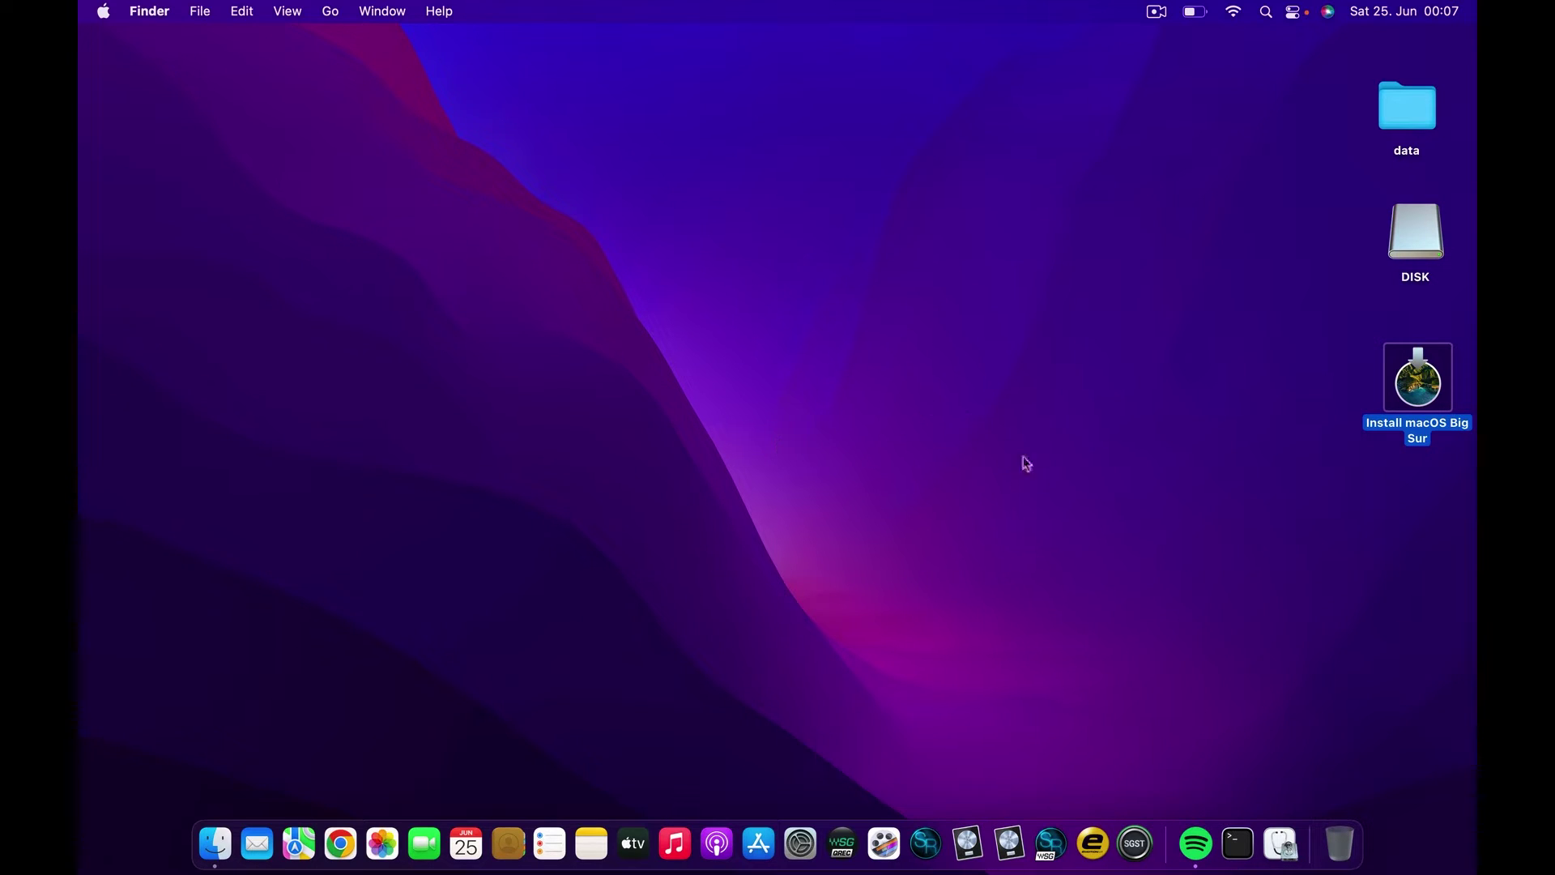
- Open Chrome, search Google for "mac os bootable usb" and open Apple Support's article on creating a bootable macOS installer
click(1273, 482)
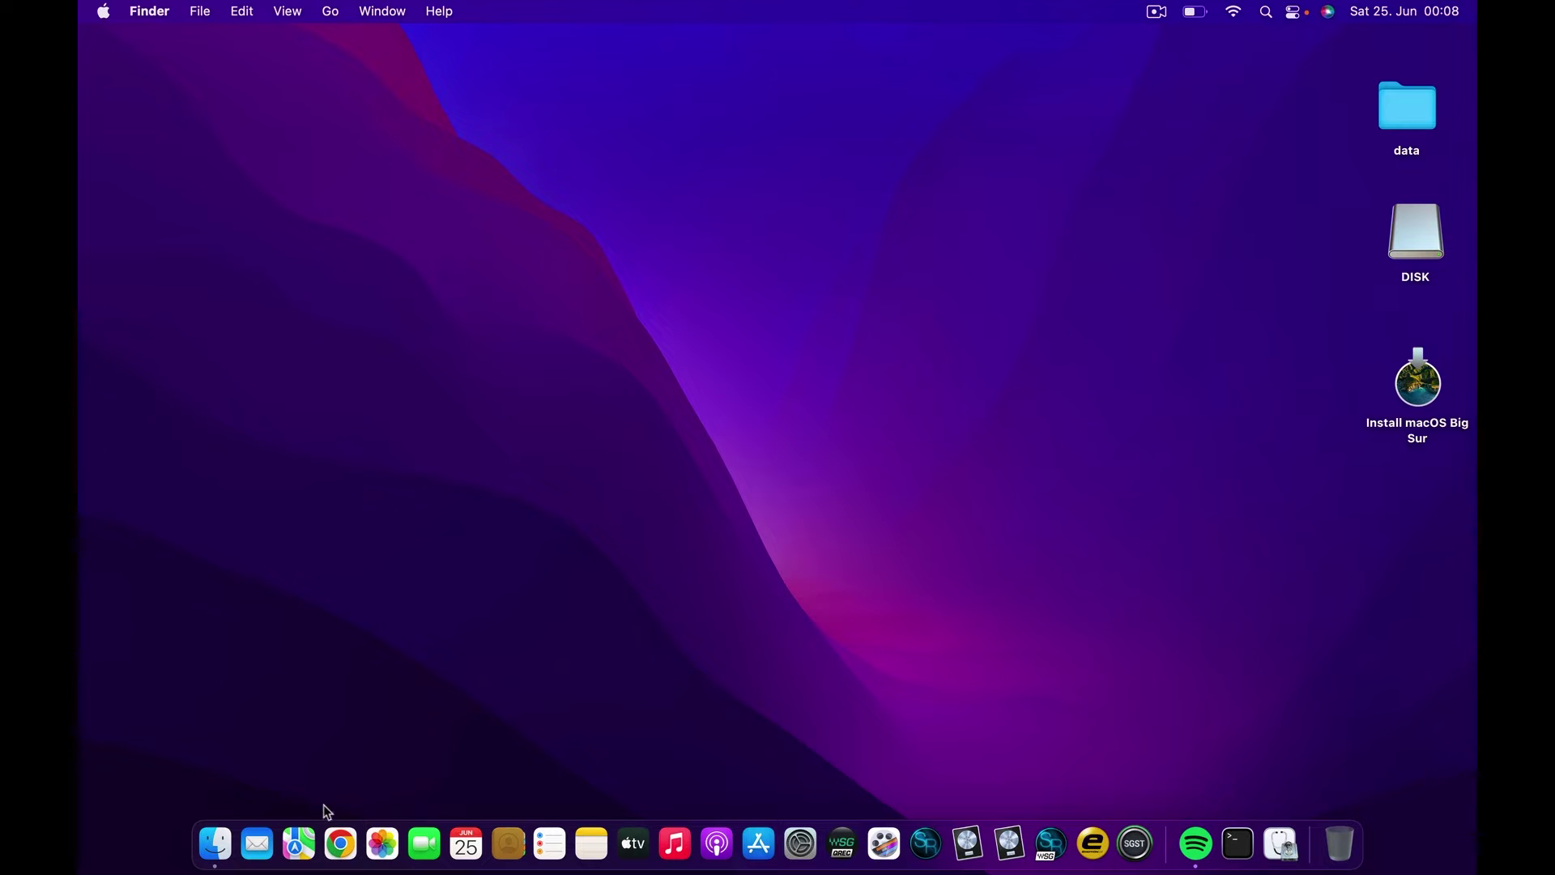
click(341, 839)
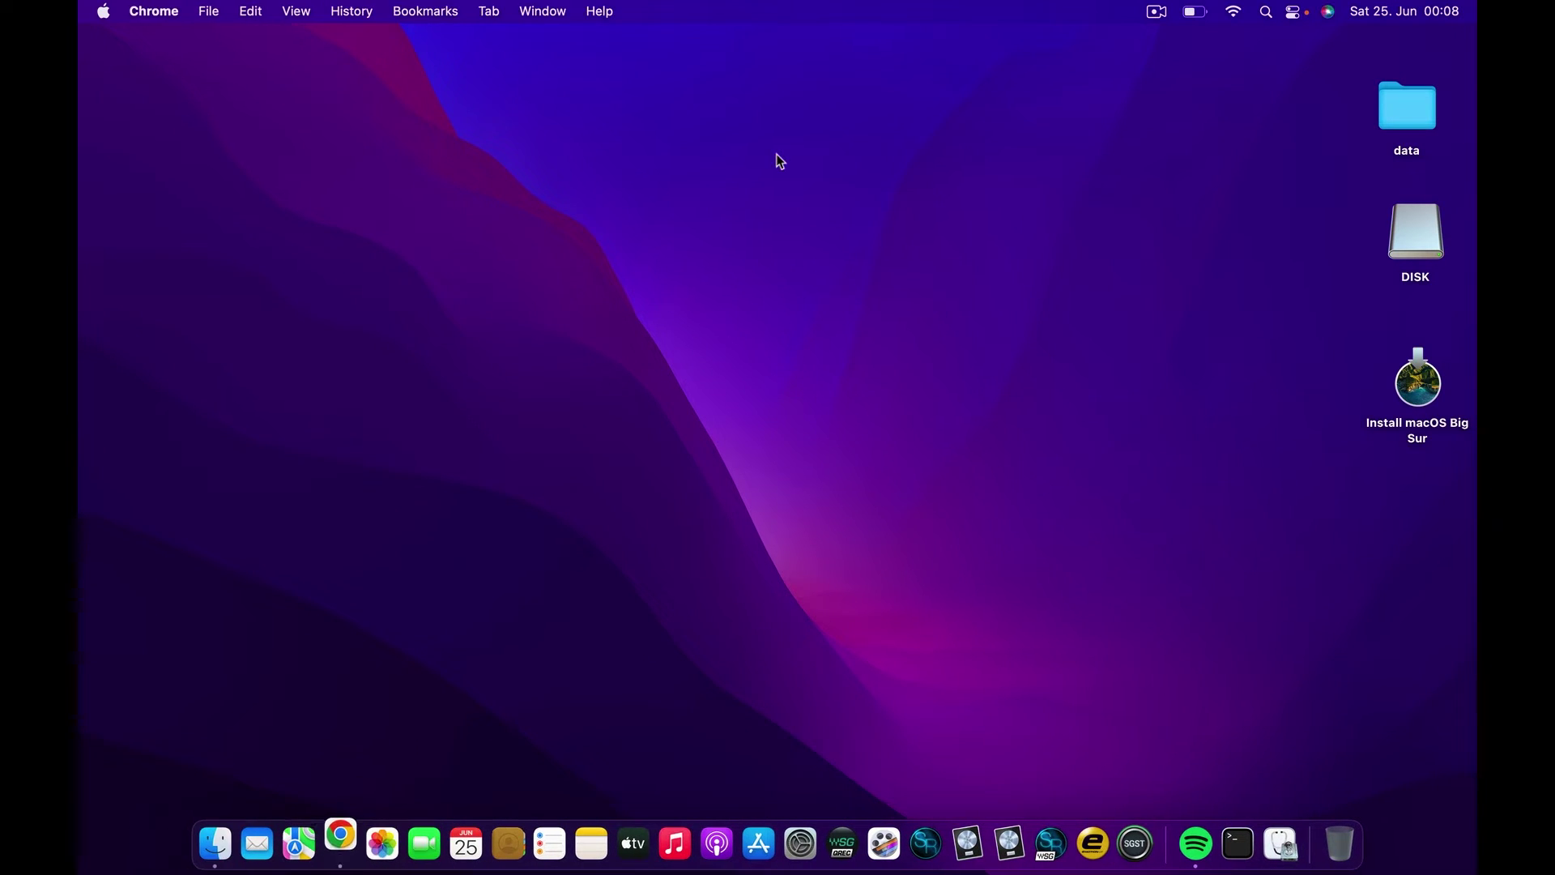
text(mac)
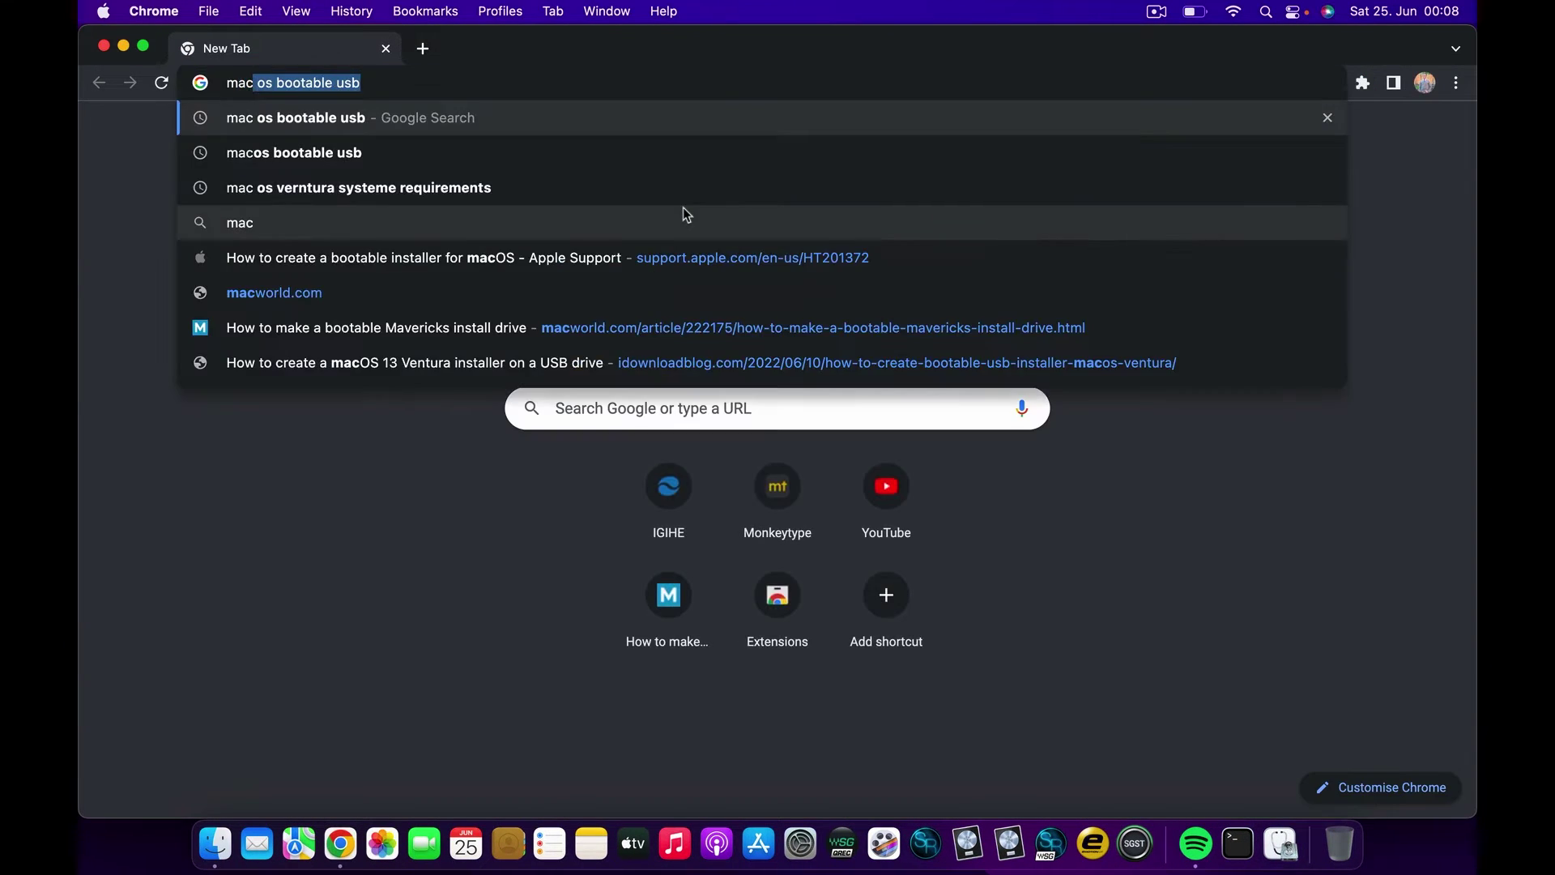
key(Return)
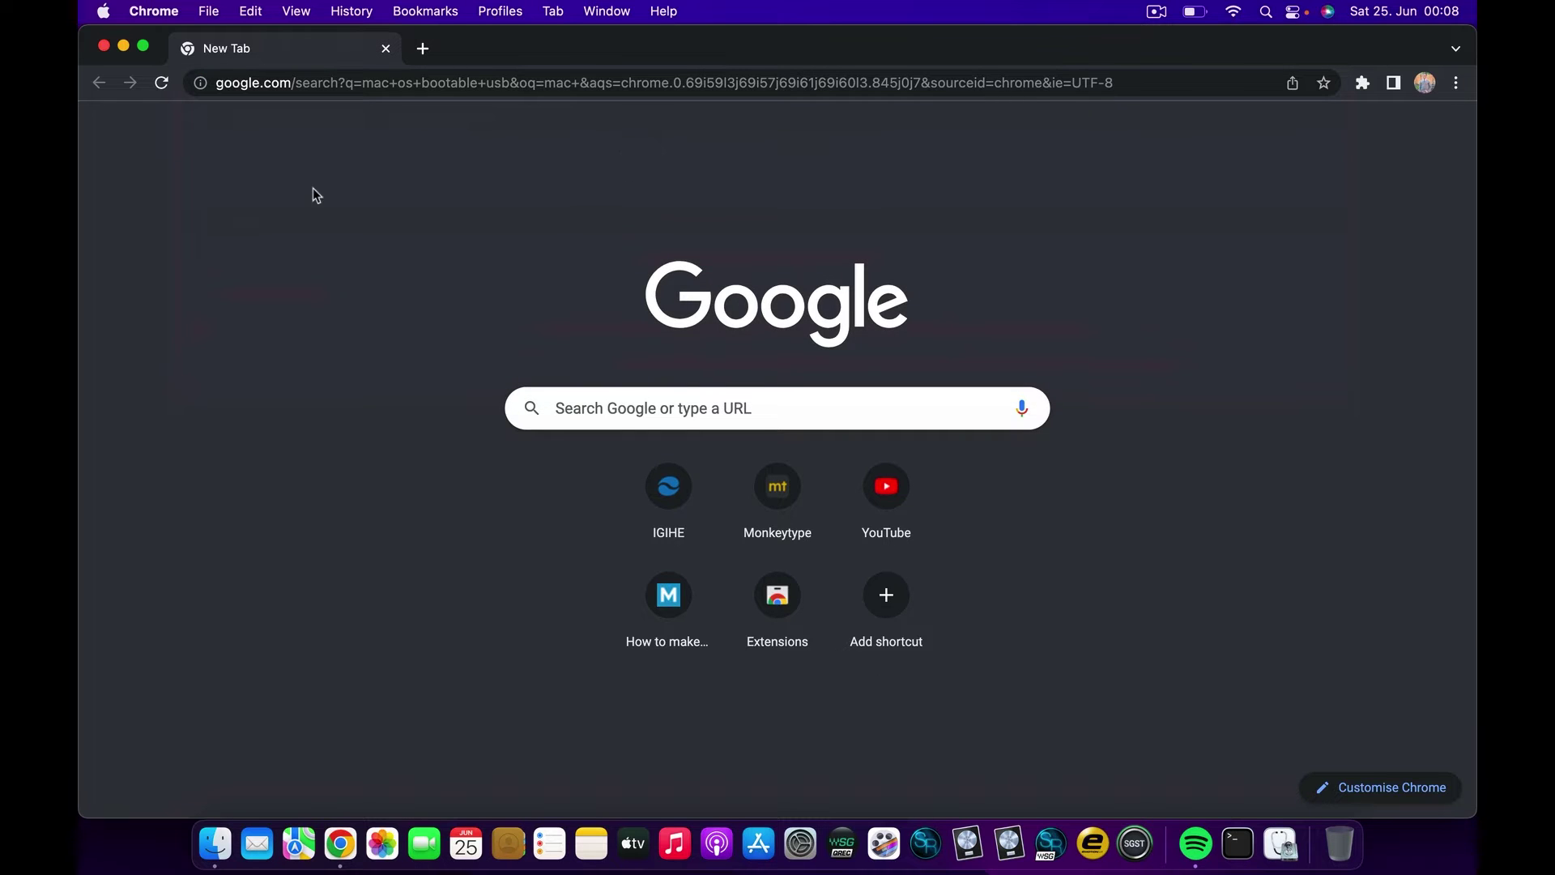
scroll(408, 286, down, 1)
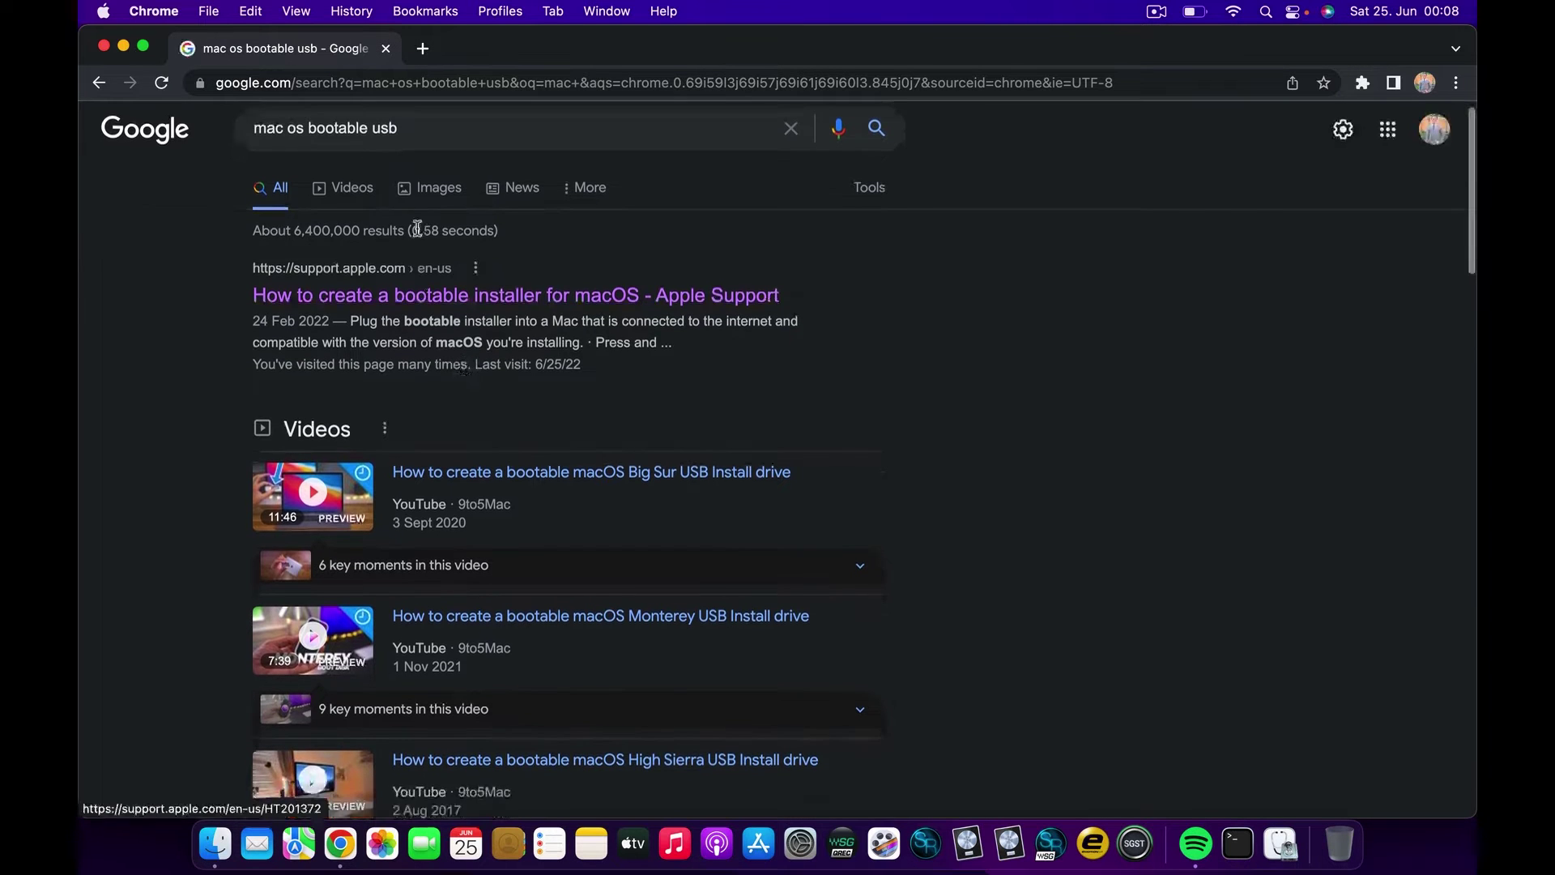
click(407, 295)
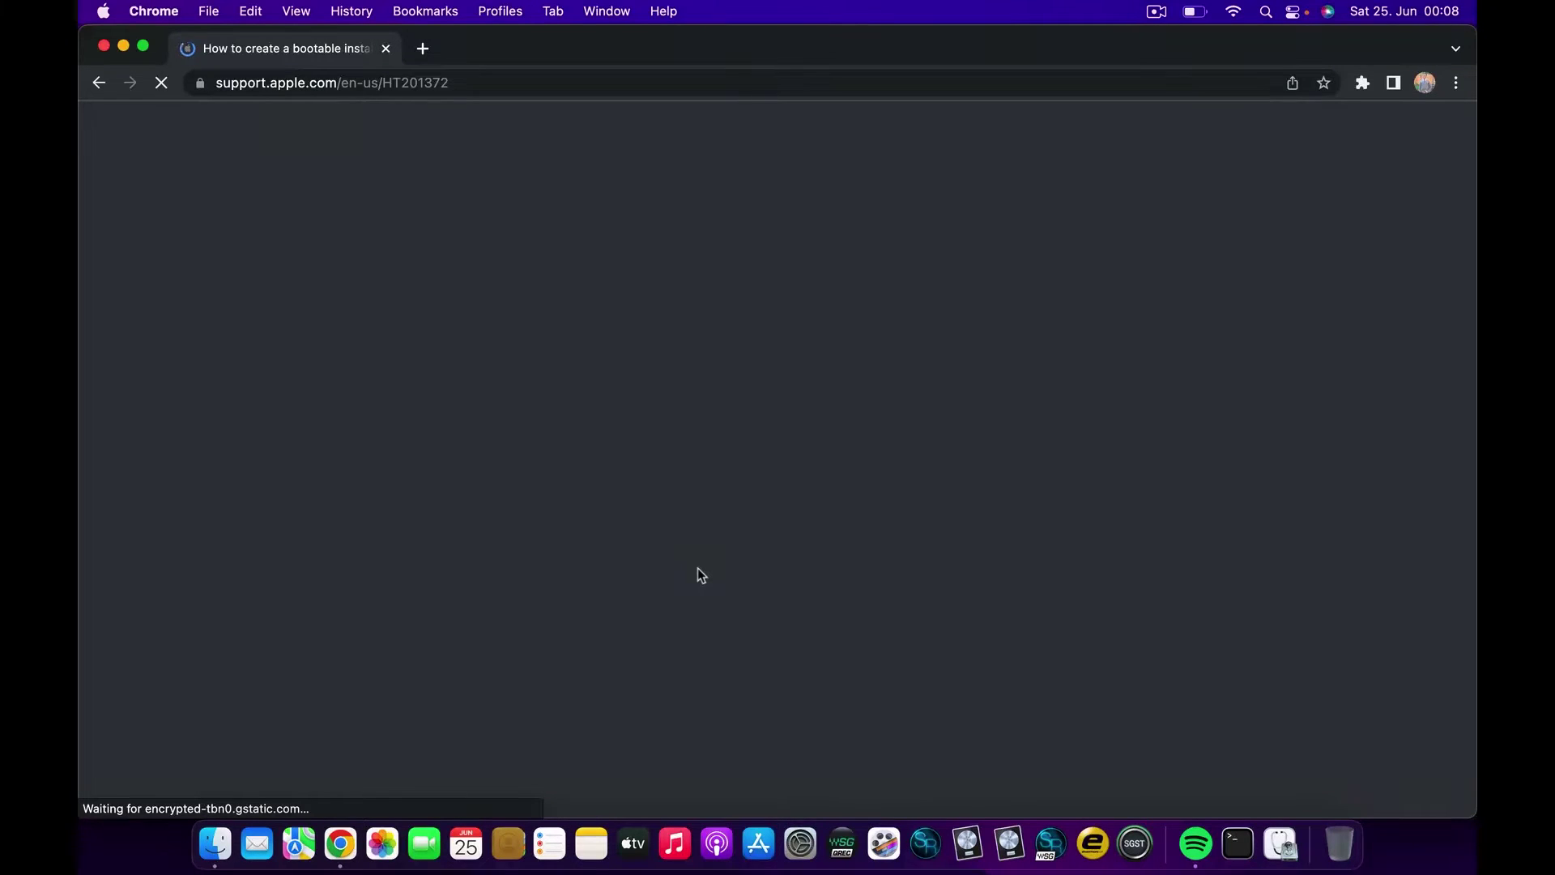
- Copy the Big Sur createinstallmedia command from the article and minimize the browser window
scroll(698, 569, down, 10)
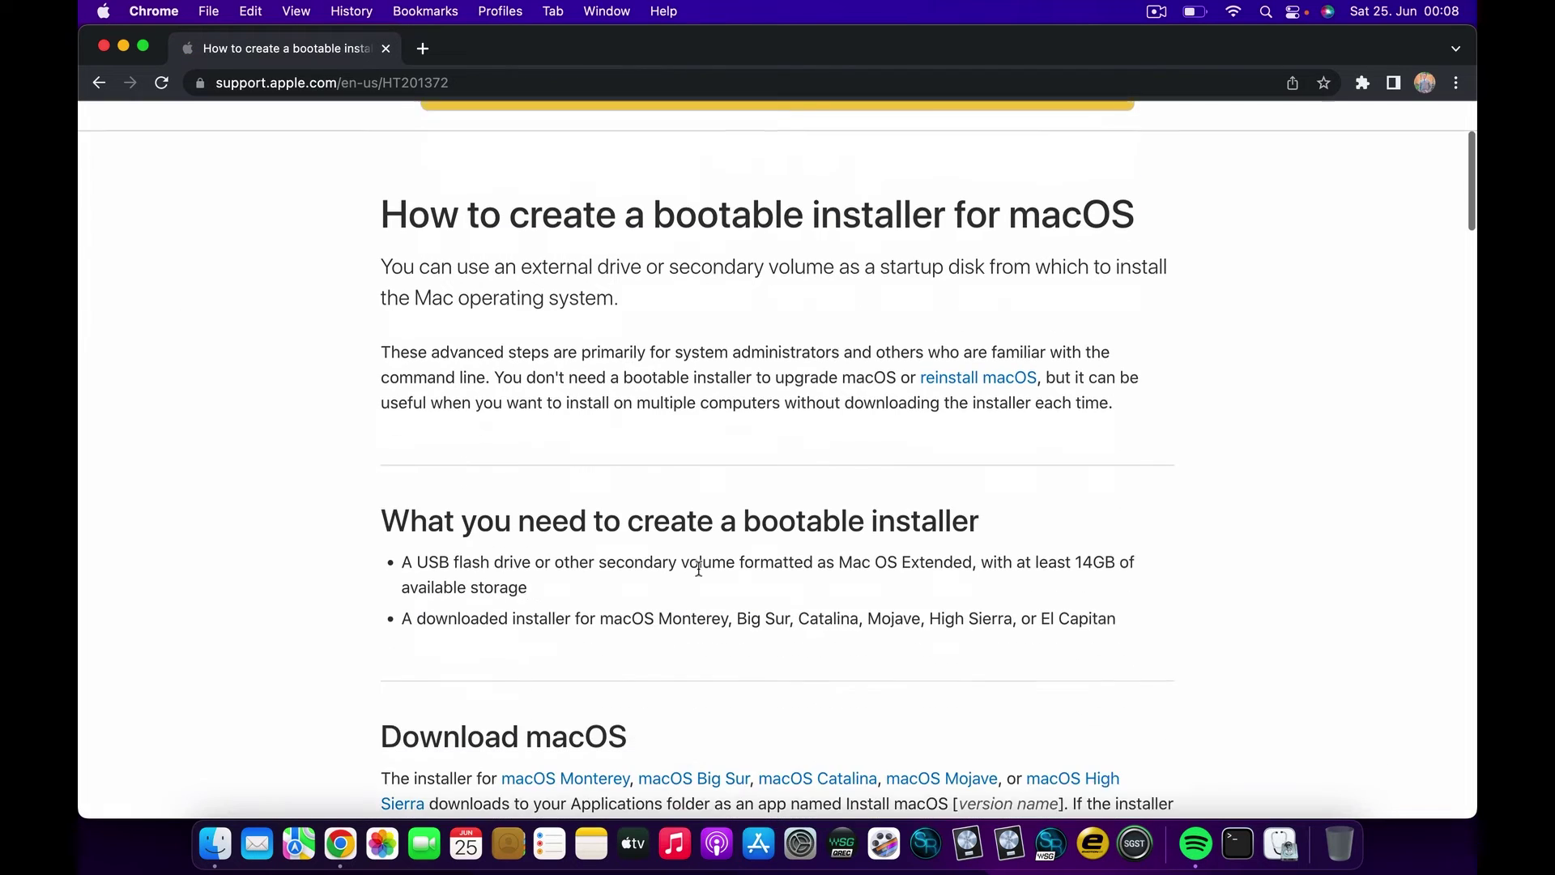
scroll(887, 625, down, 5)
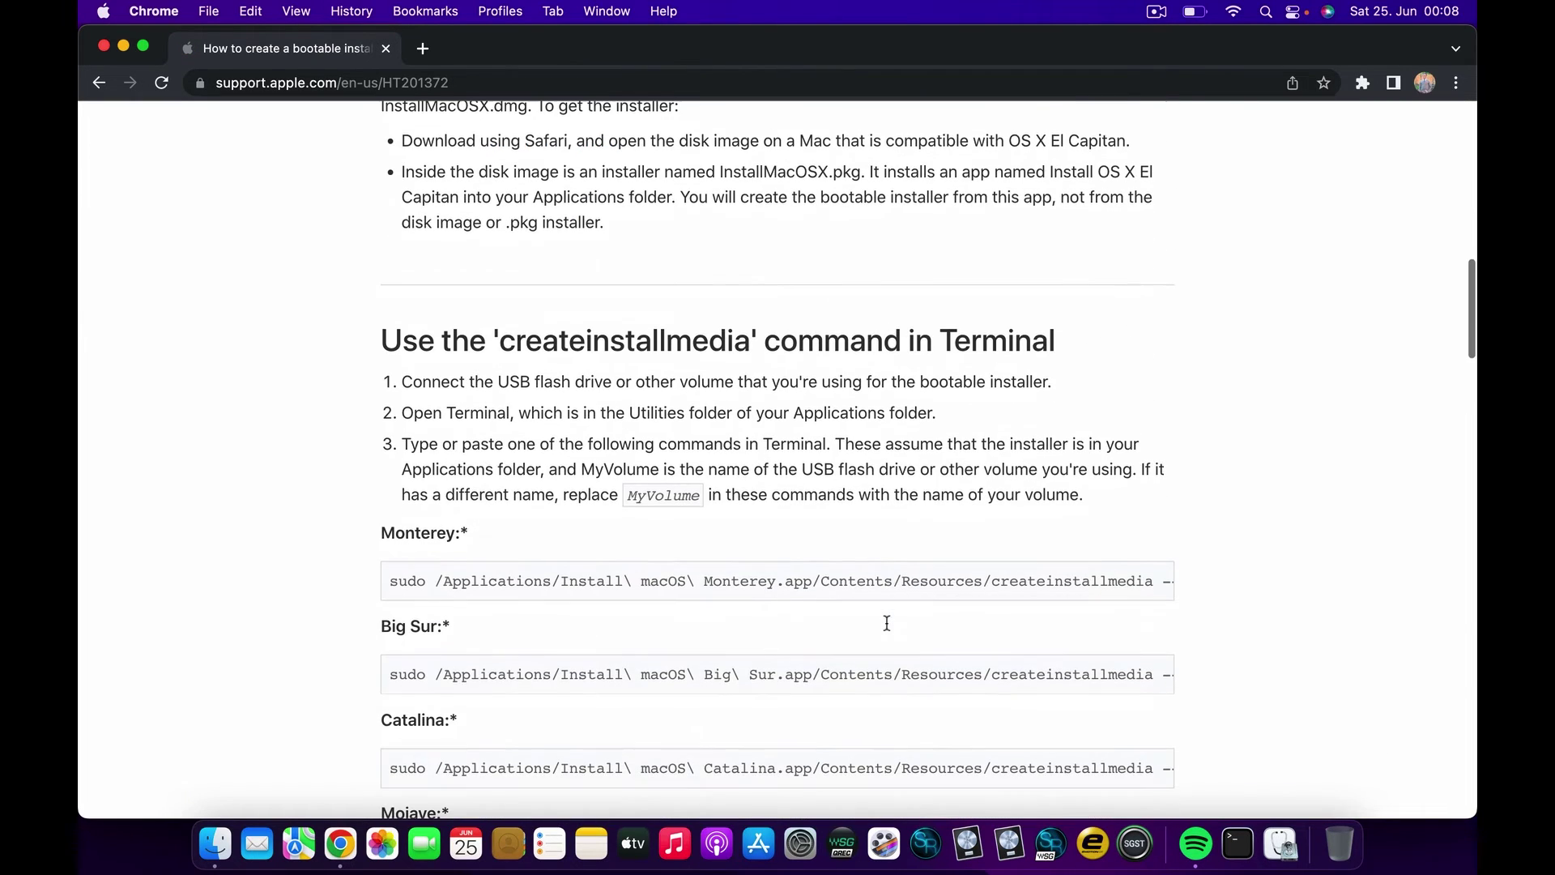
triple_click(609, 674)
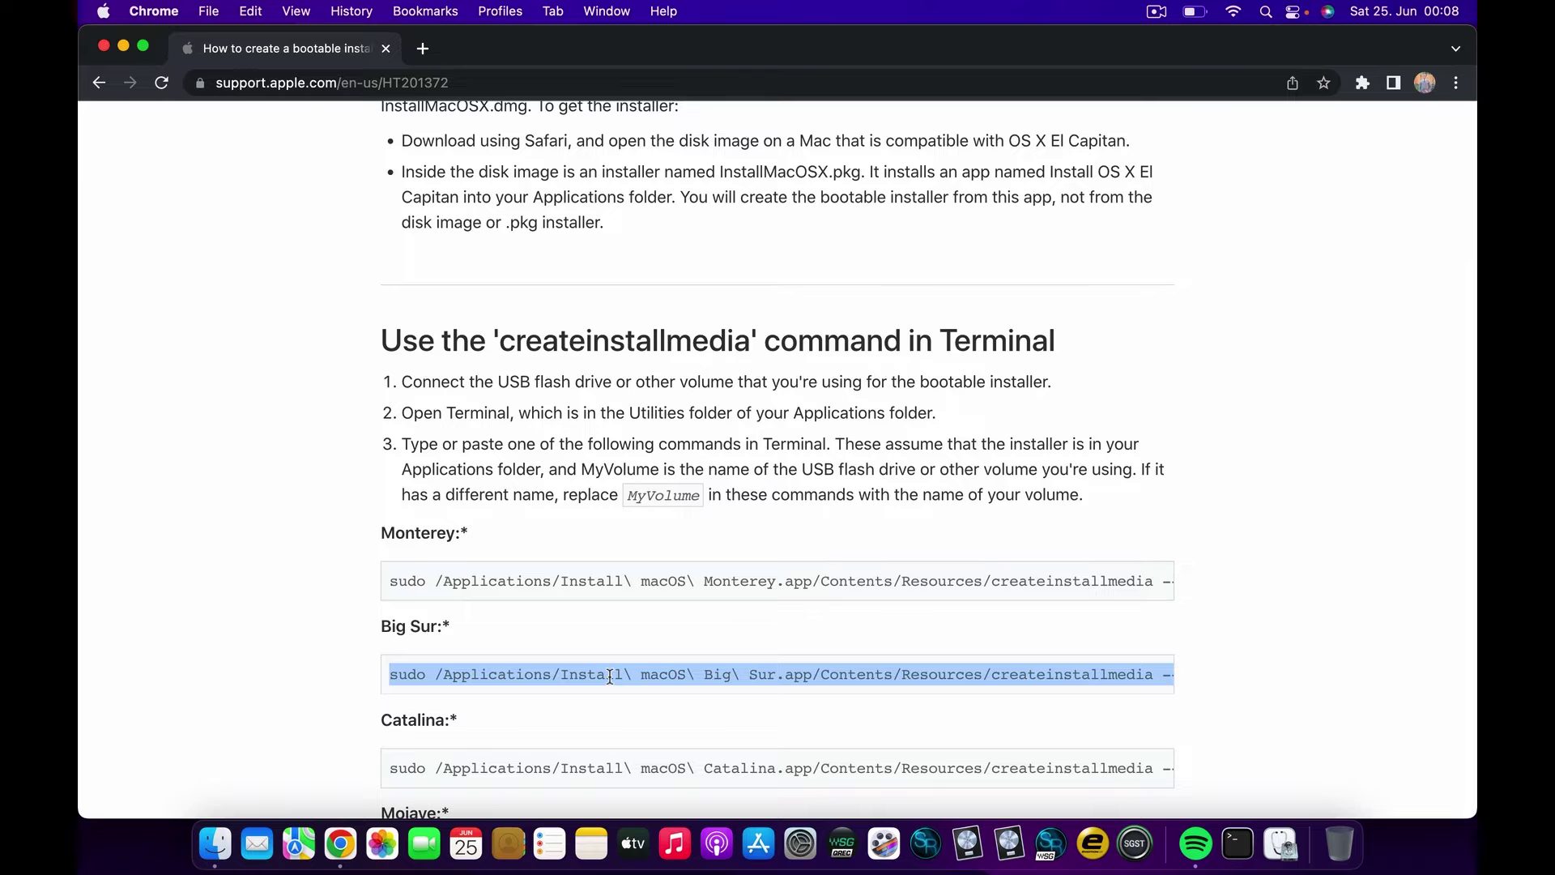
right_click(610, 676)
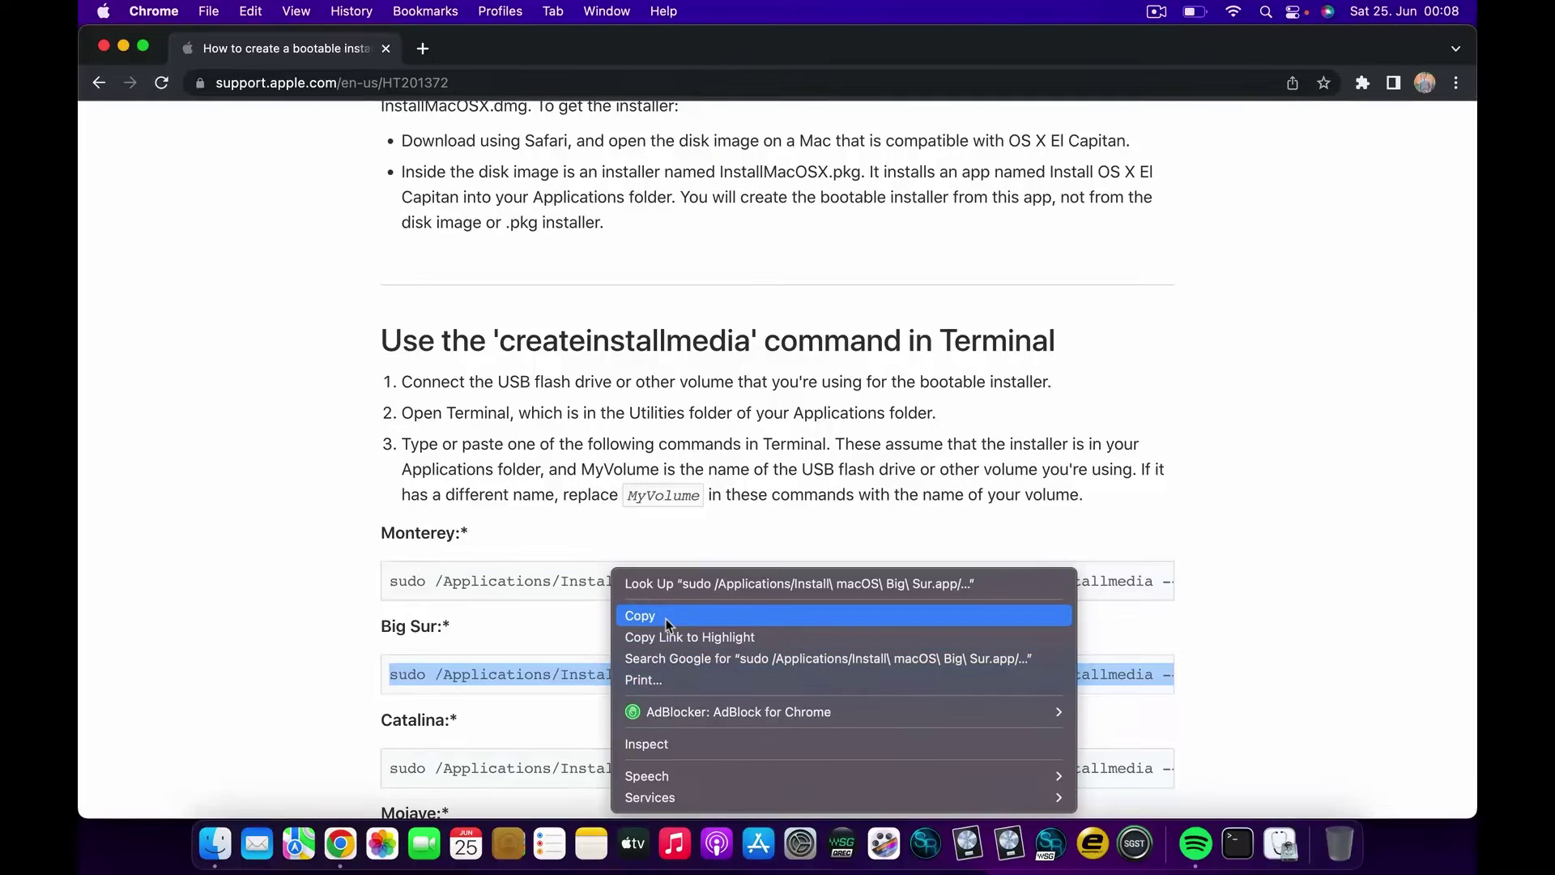
click(640, 613)
click(123, 46)
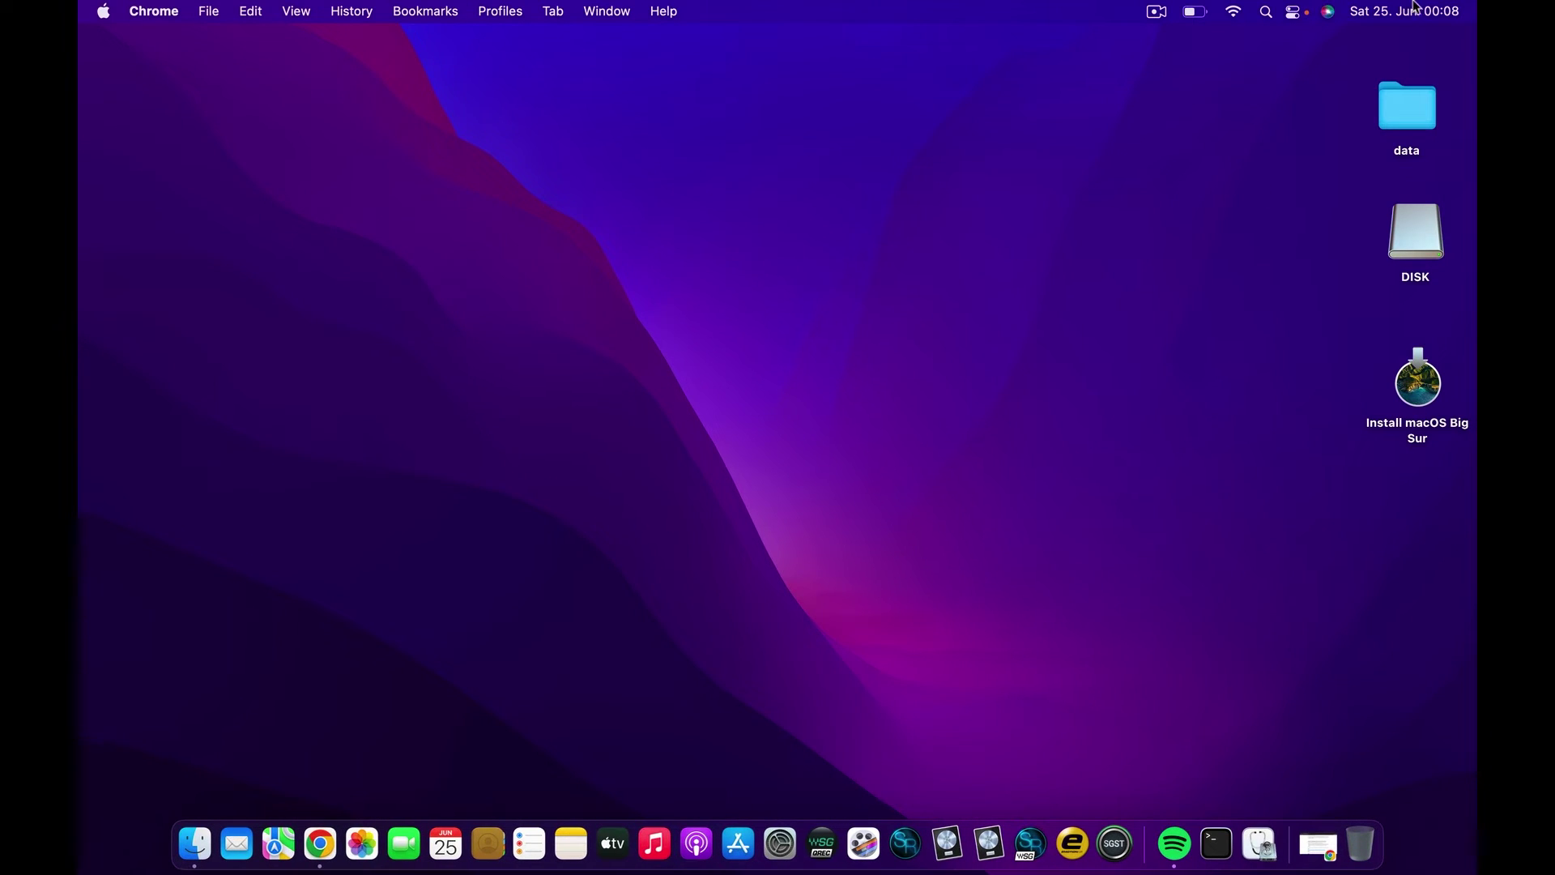
- Find and open Disk Utility through Spotlight, and shift its window slightly
click(1264, 15)
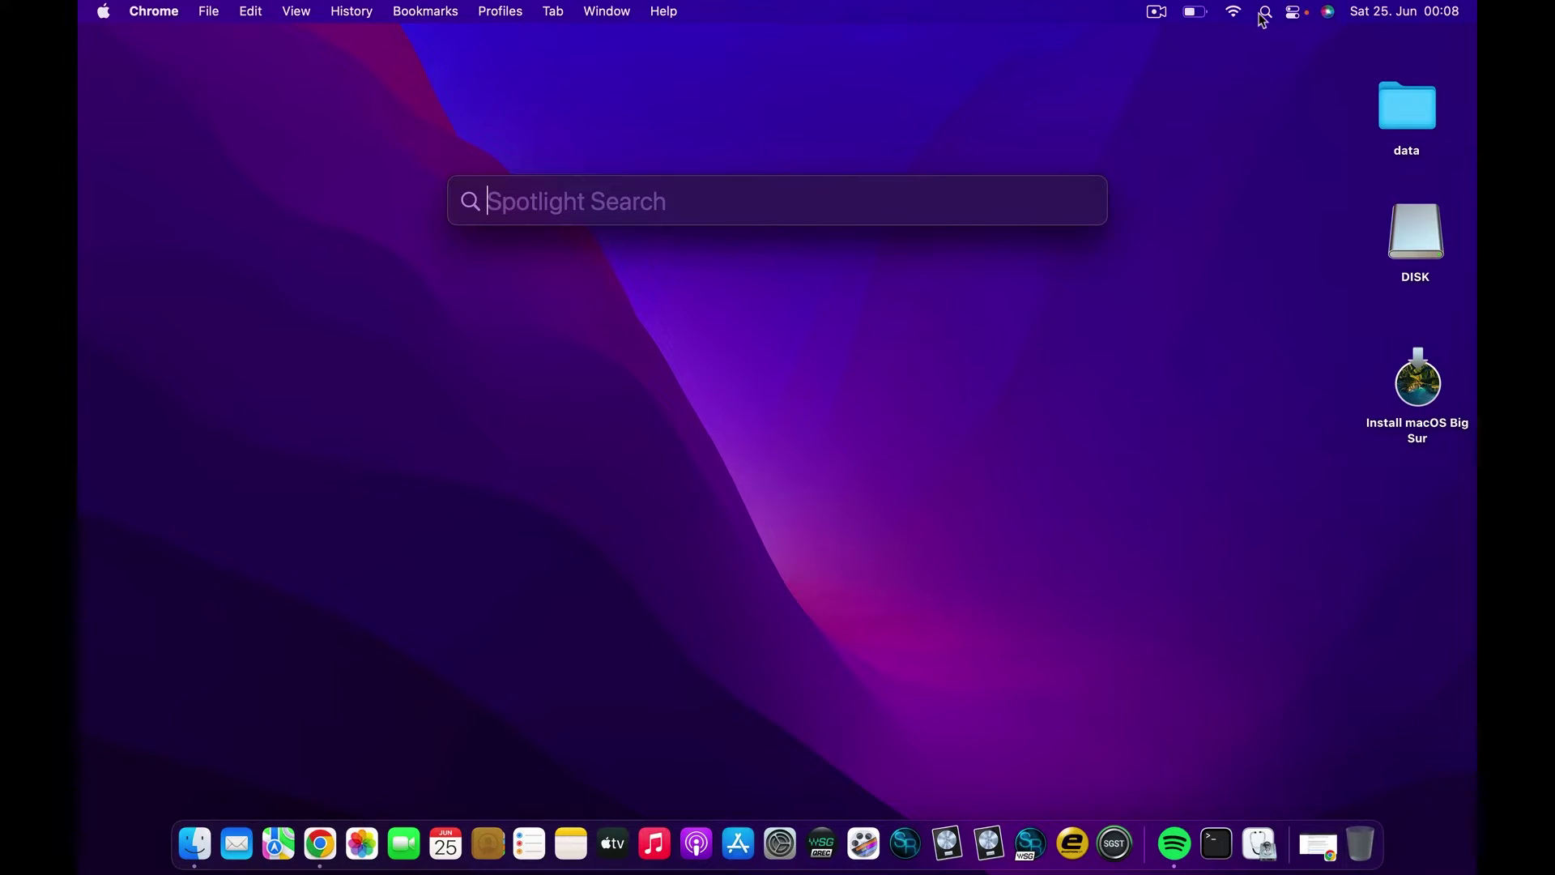
text(disk)
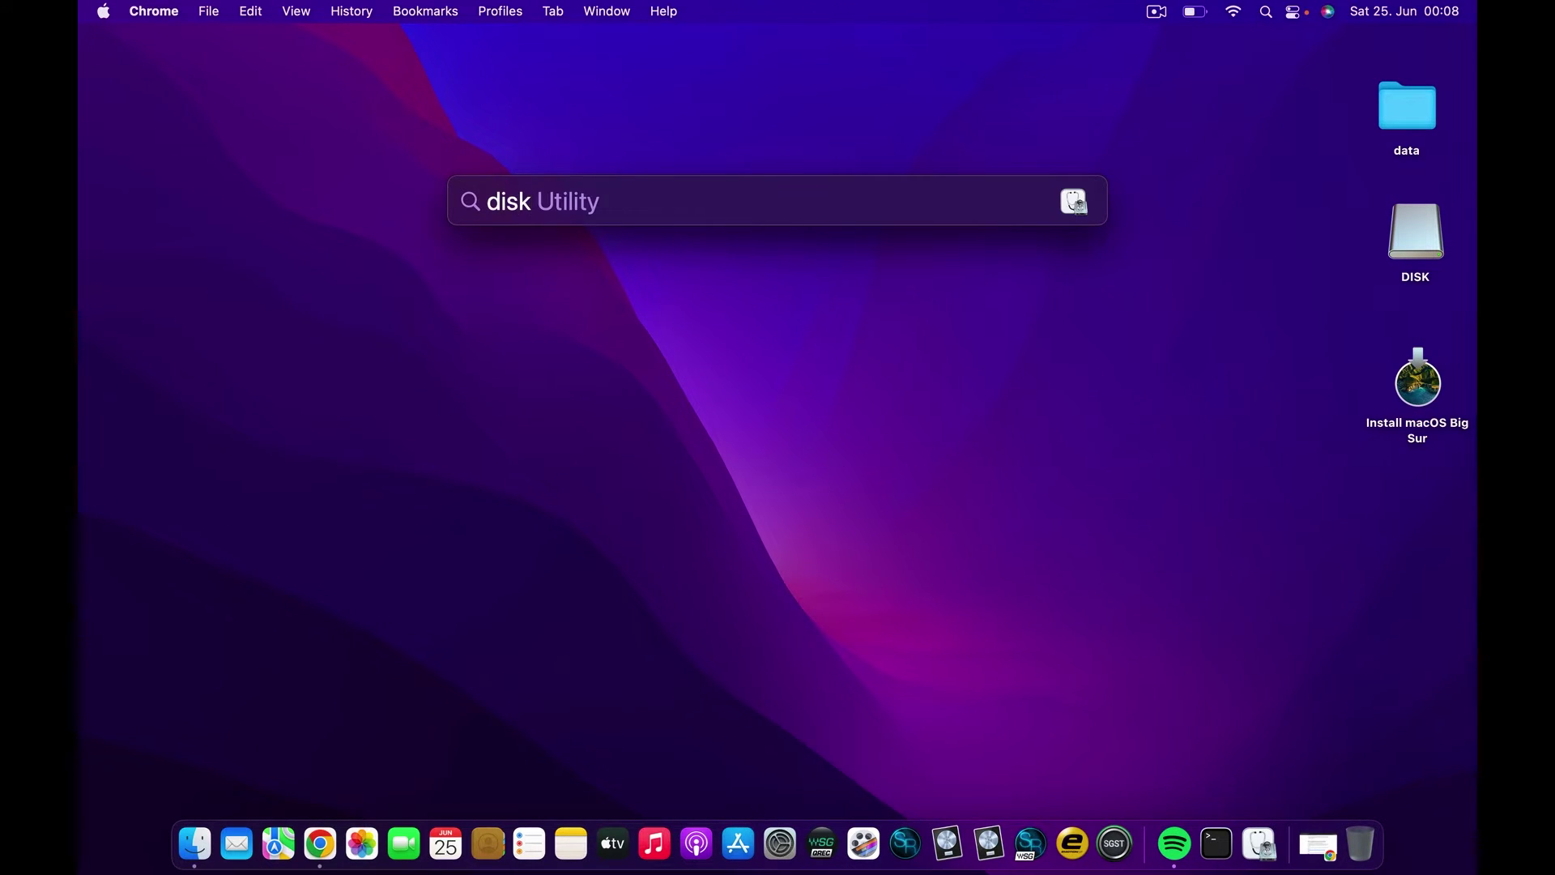
click(532, 256)
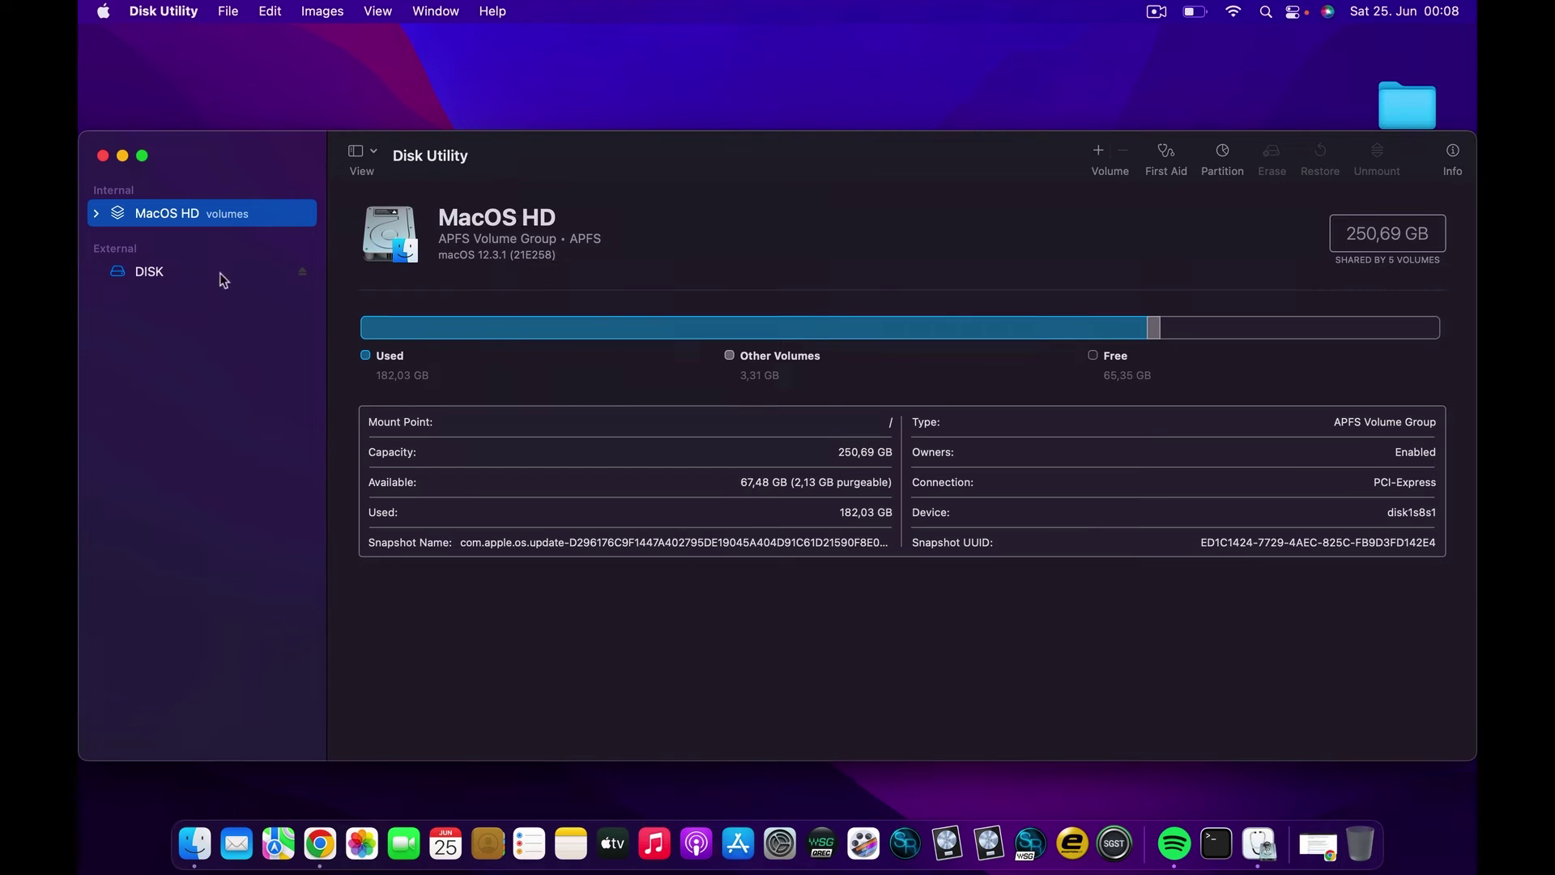
mouse_move(256, 154)
mouse_down()
mouse_move(349, 171)
mouse_move(266, 152)
mouse_up()
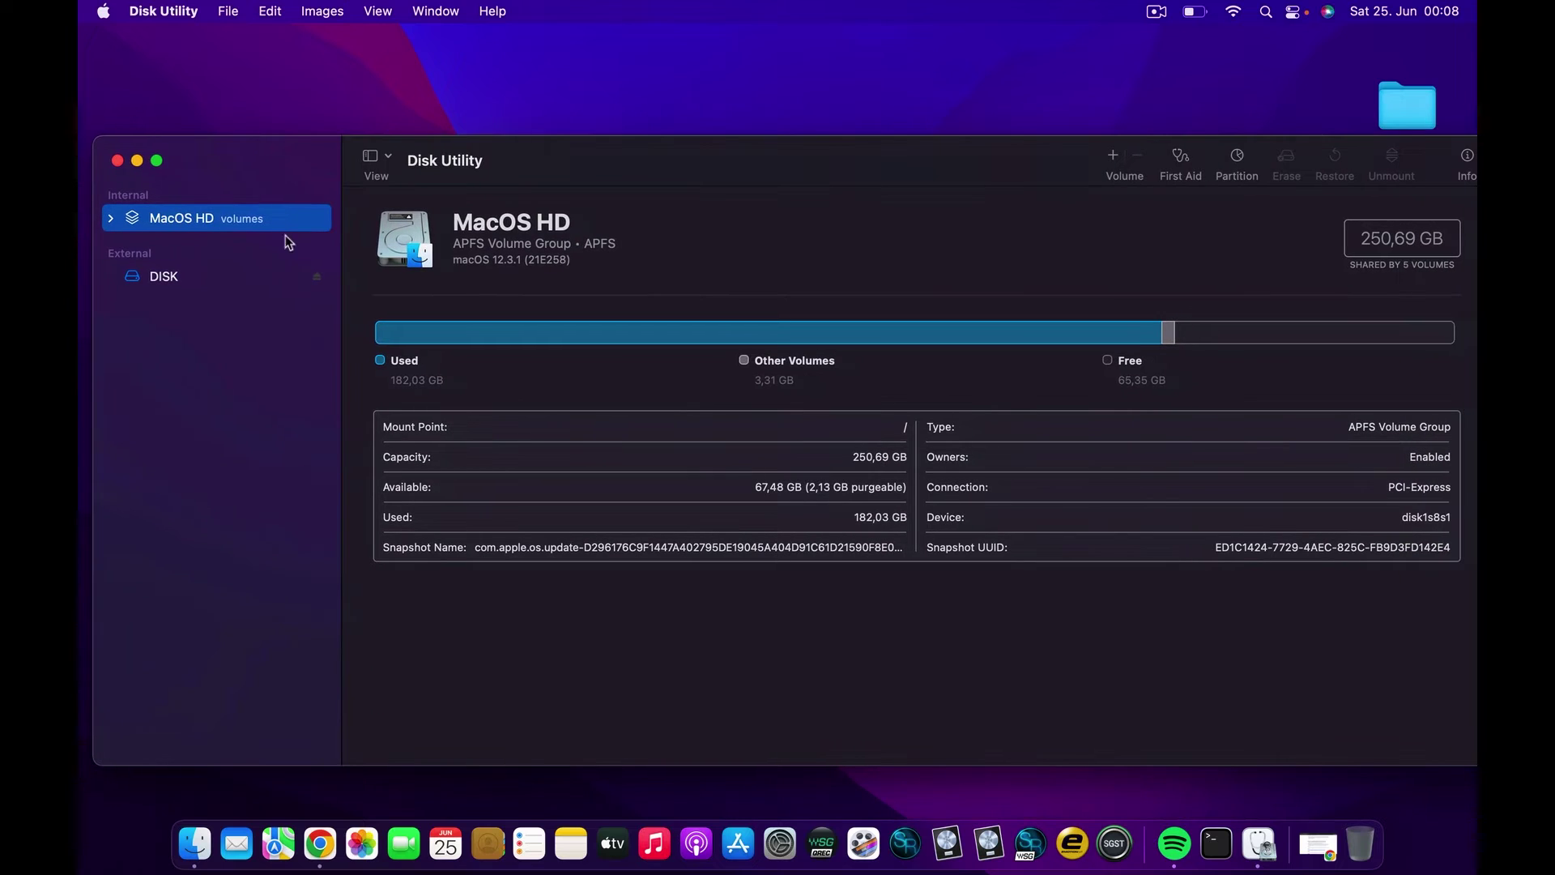
- Erase the external drive DISK as Mac OS Extended (Journaled) with the name USB, and close Disk Utility
click(204, 275)
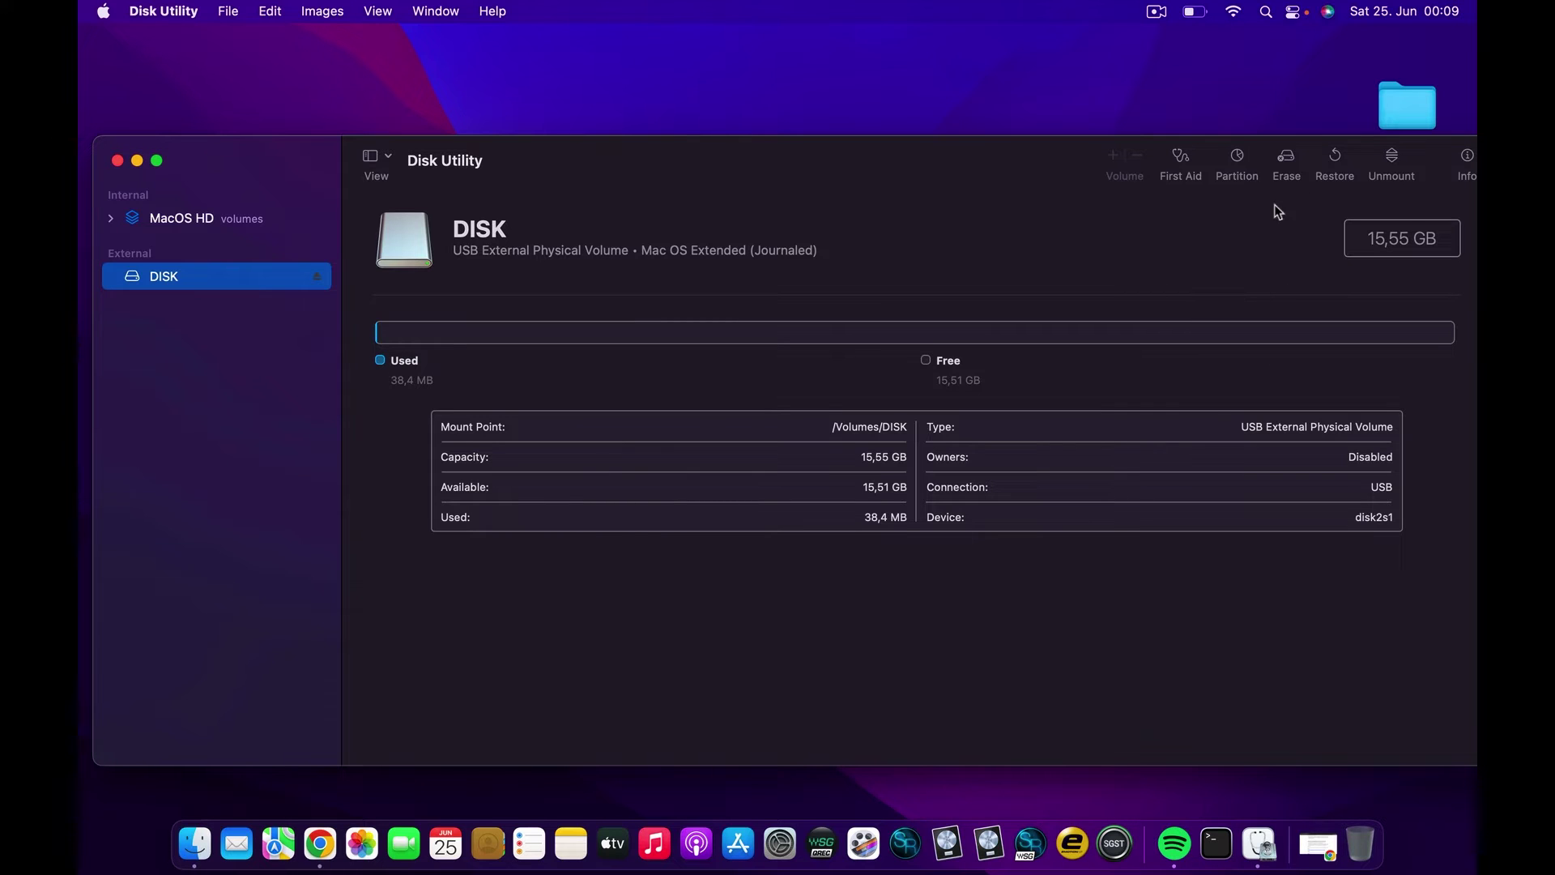
click(1289, 167)
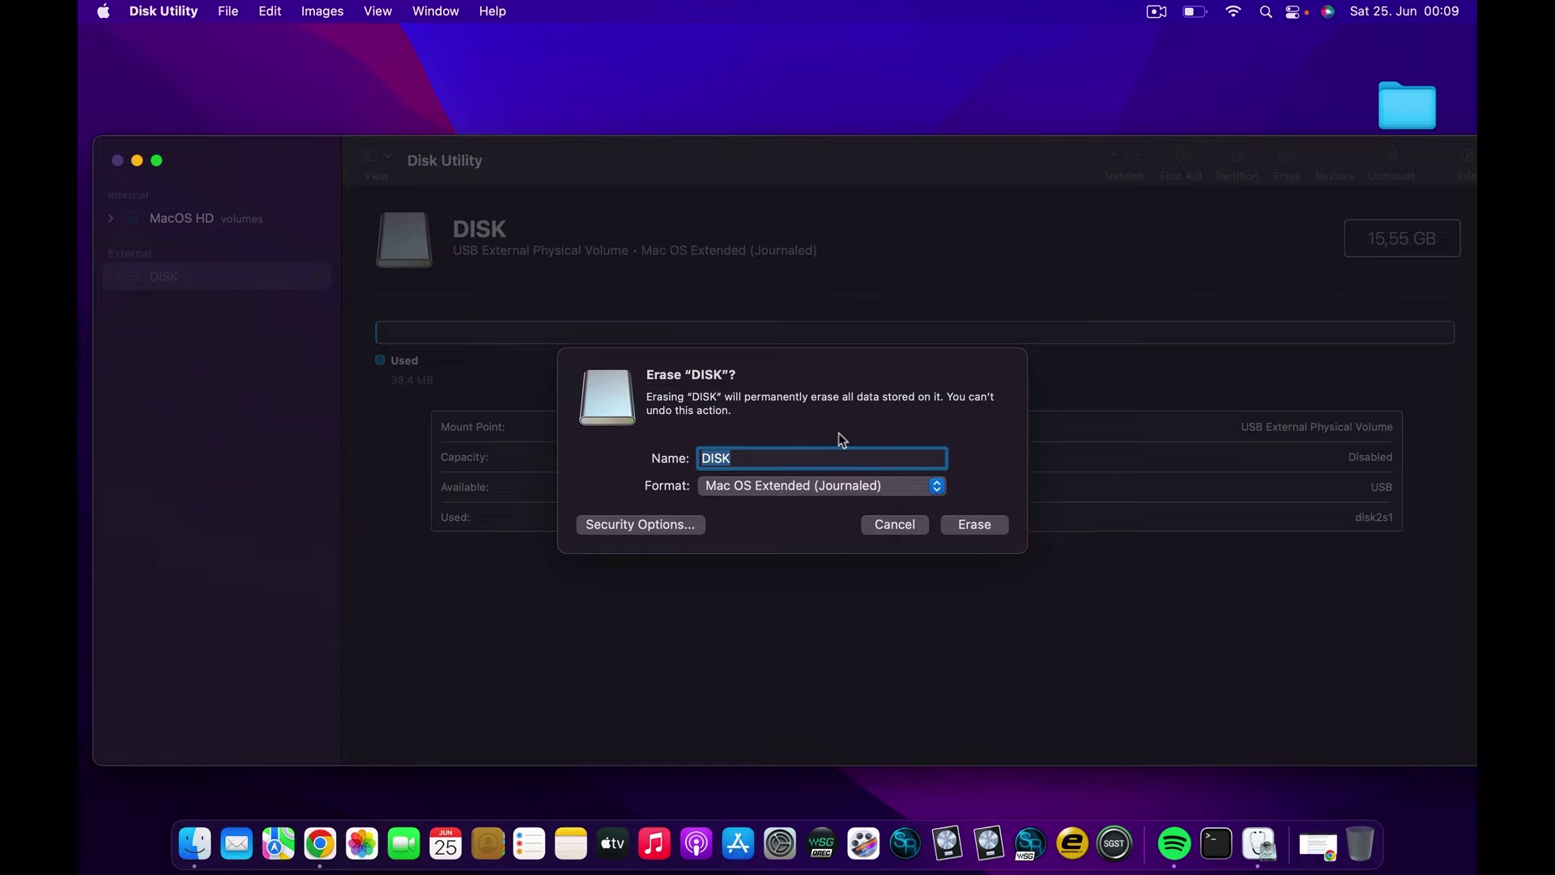
key(BackSpace)
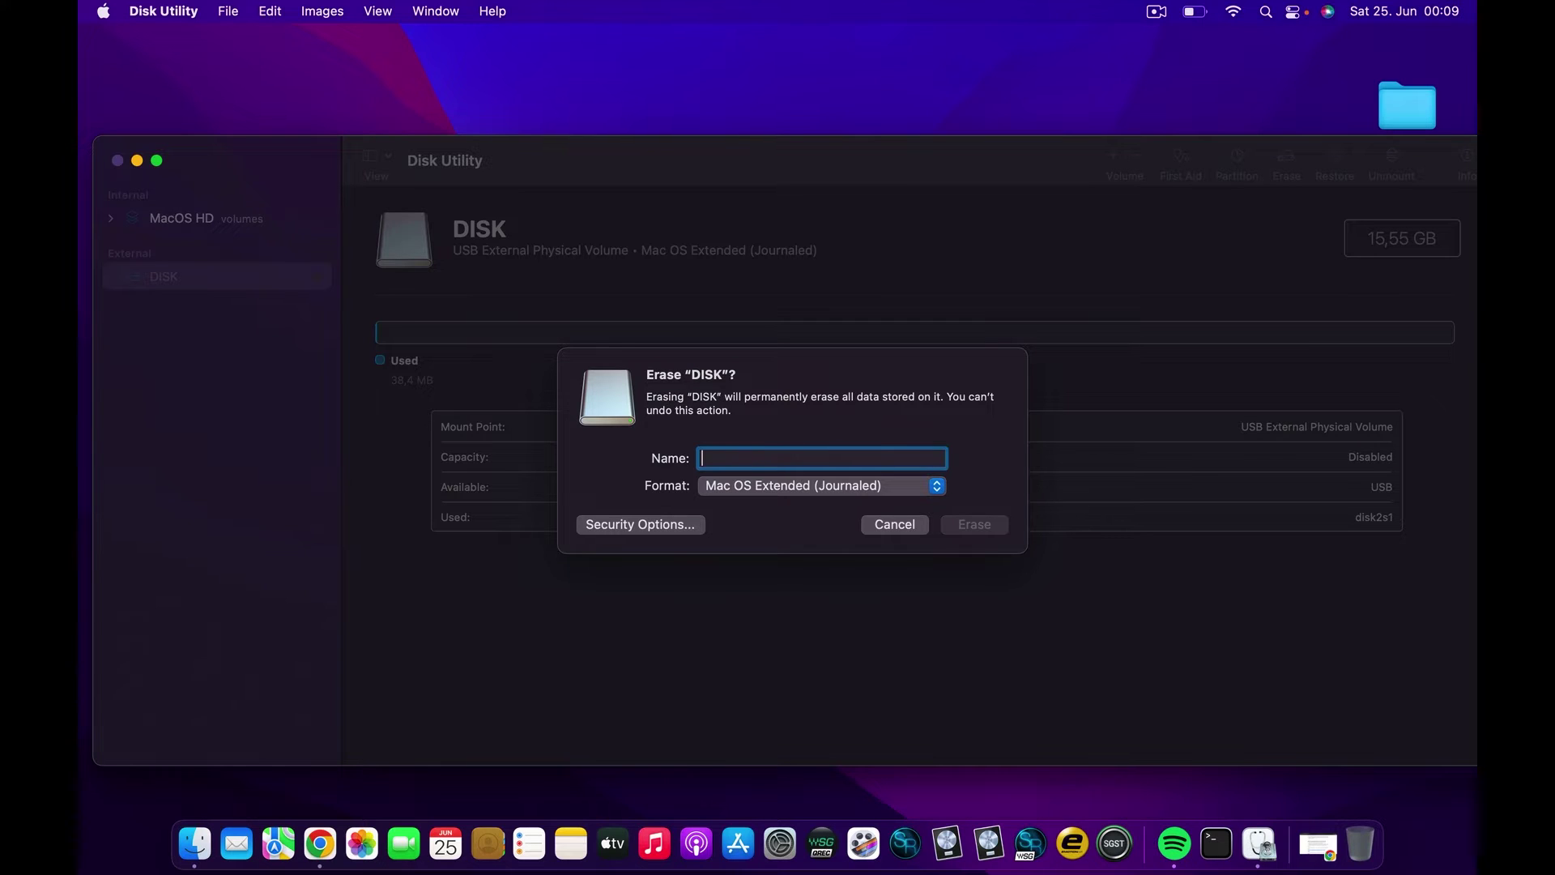
text(USB)
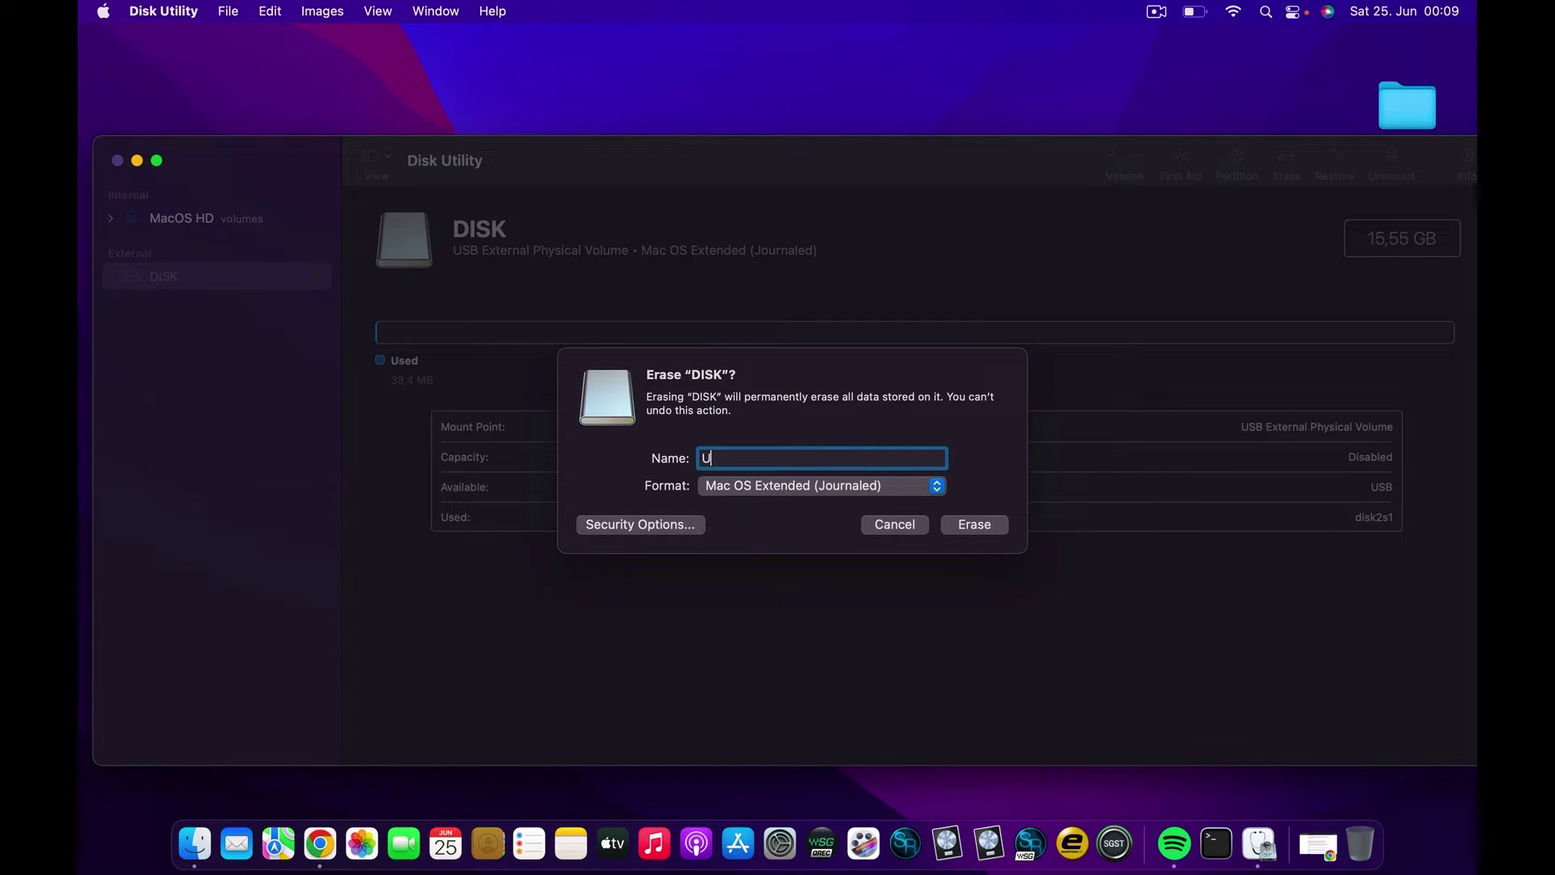
click(975, 525)
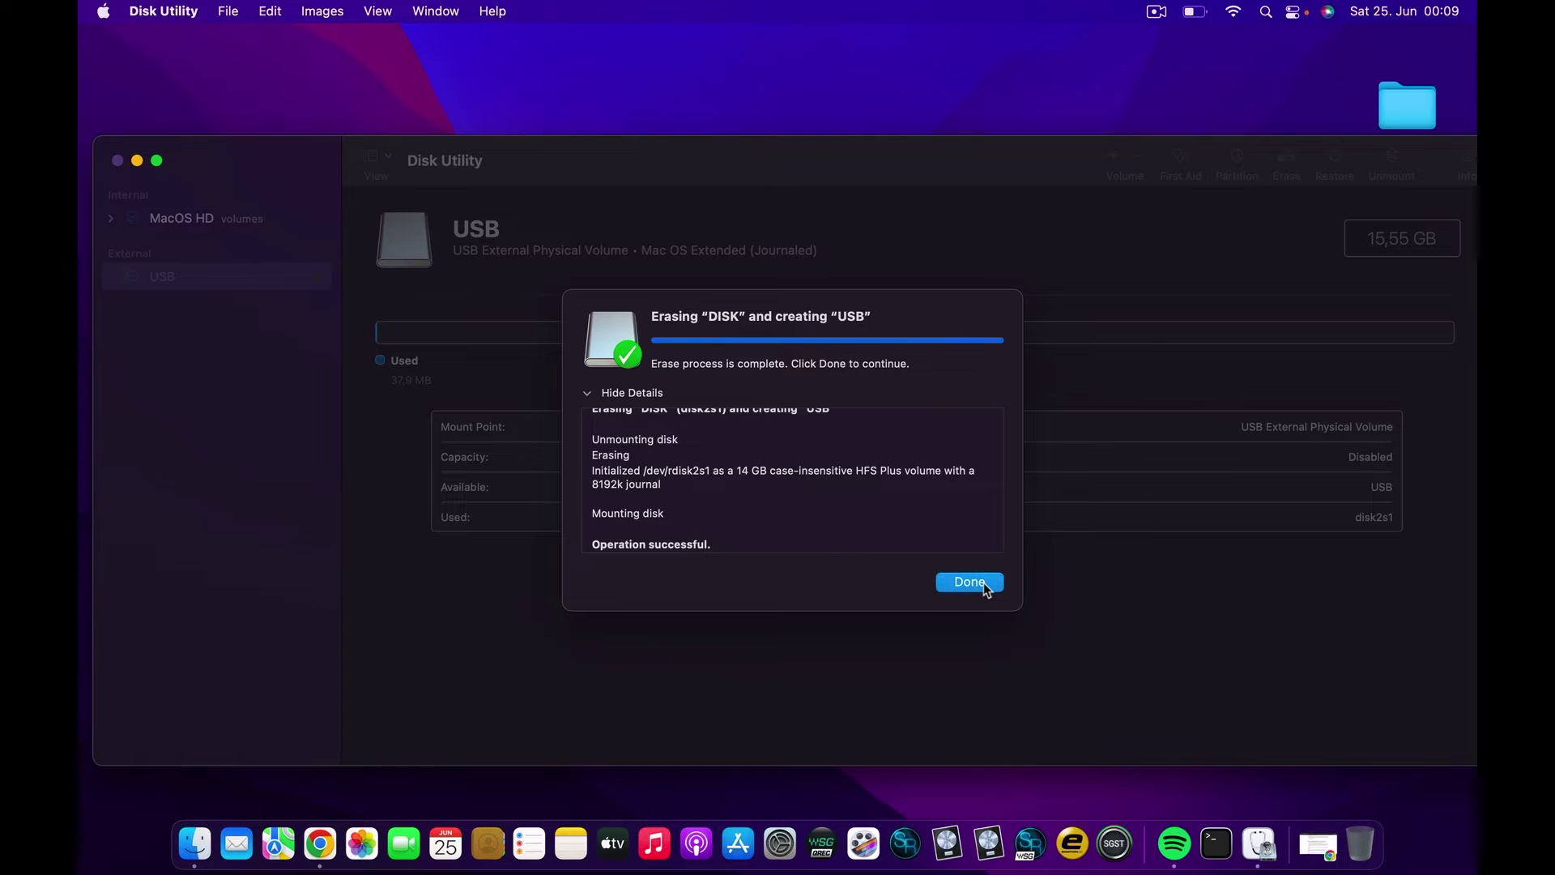
click(983, 582)
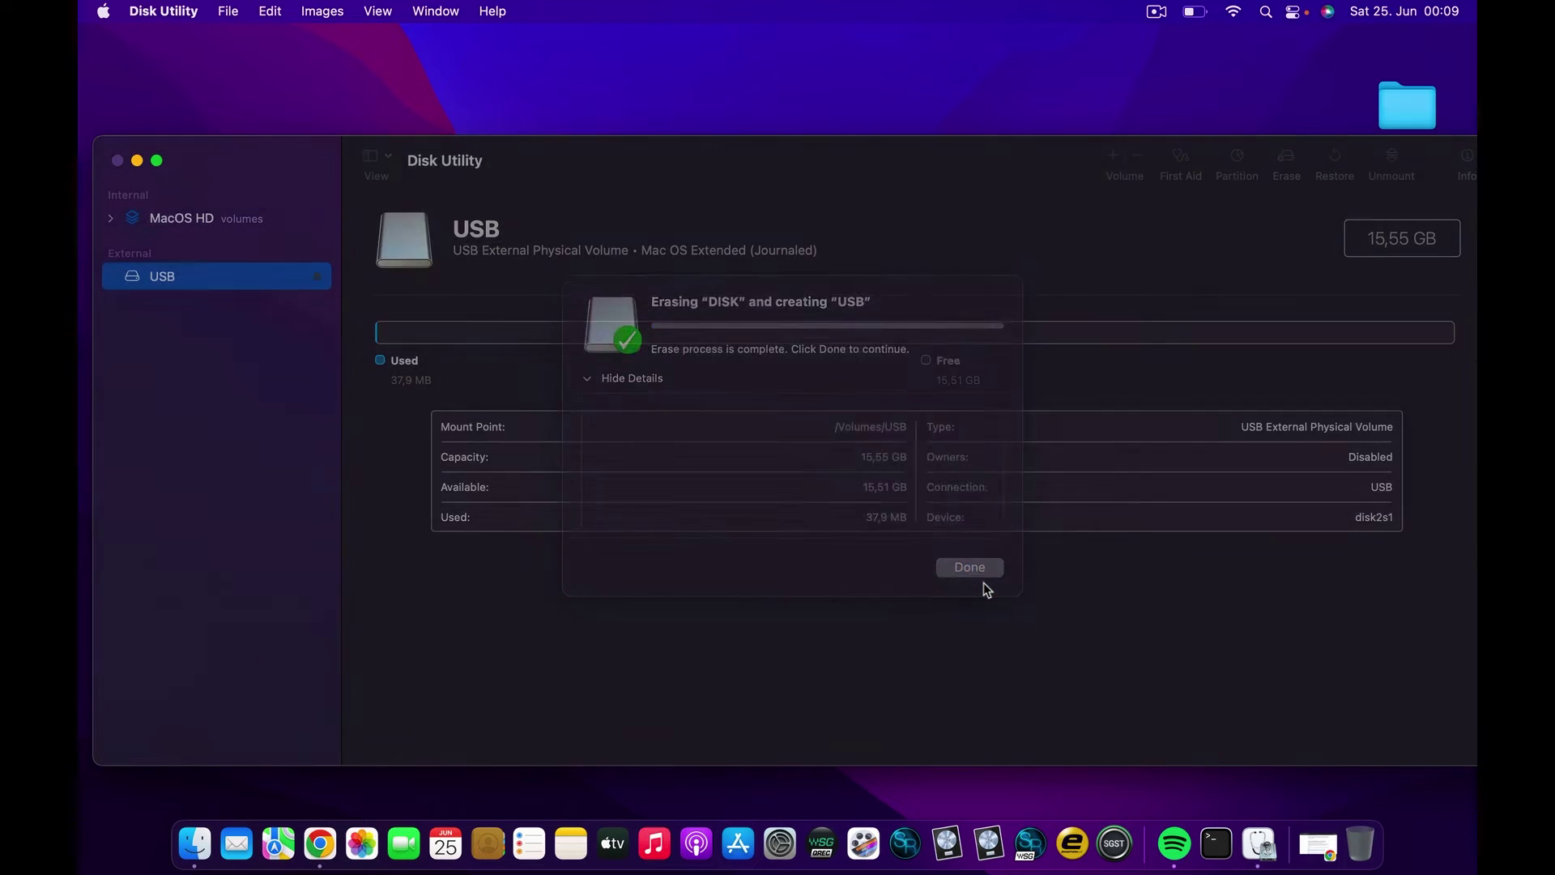
click(117, 160)
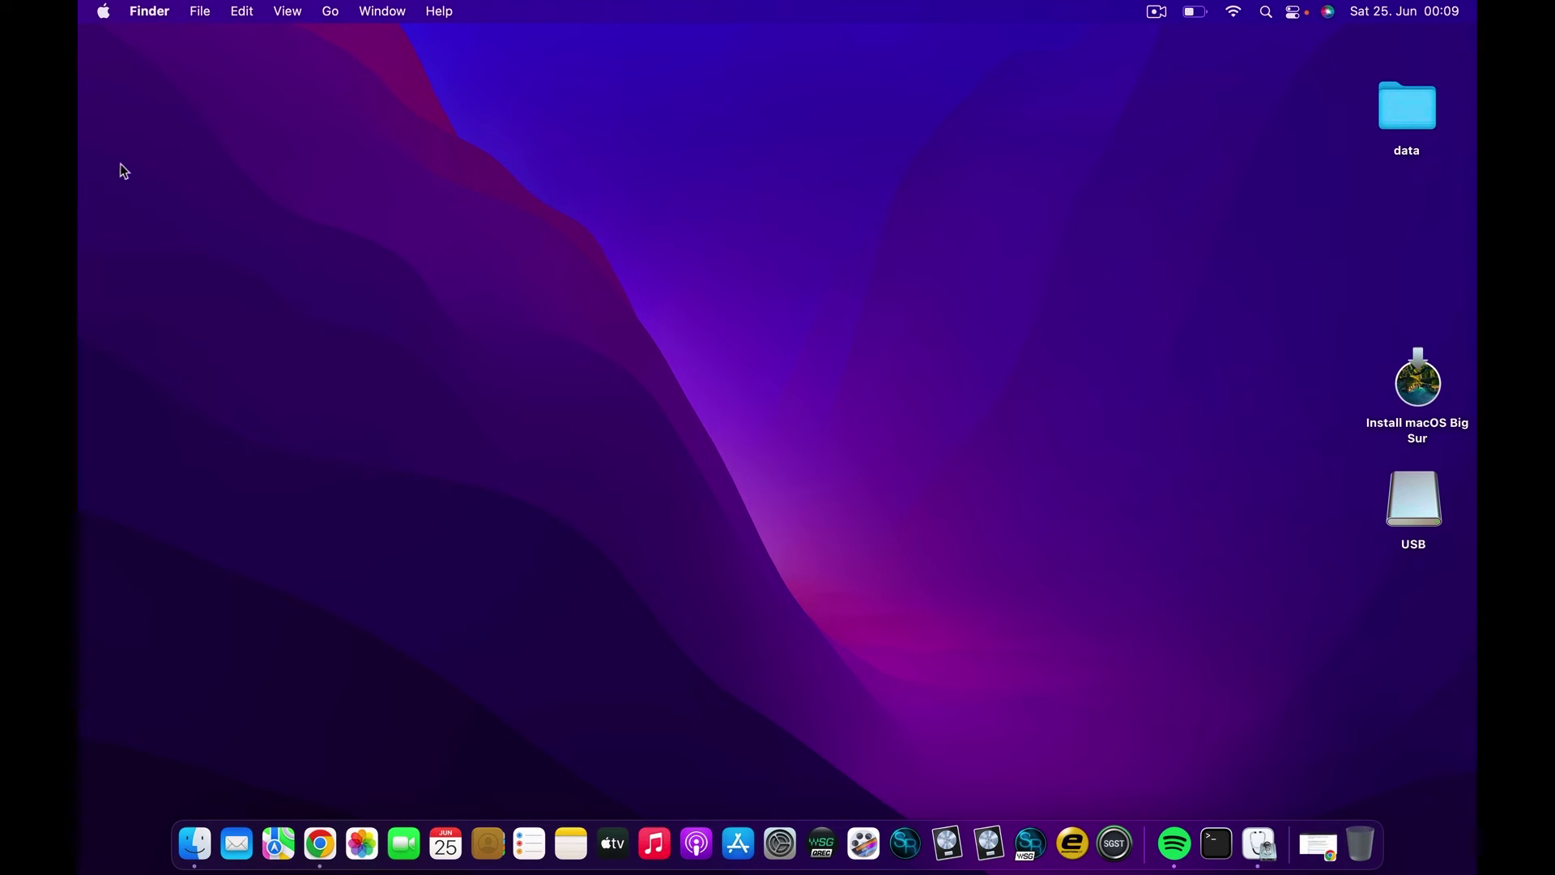
- Move the Install macOS Big Sur app from the desktop into the Applications folder and close the folder window
click(1412, 385)
drag(1411, 386, 1394, 311)
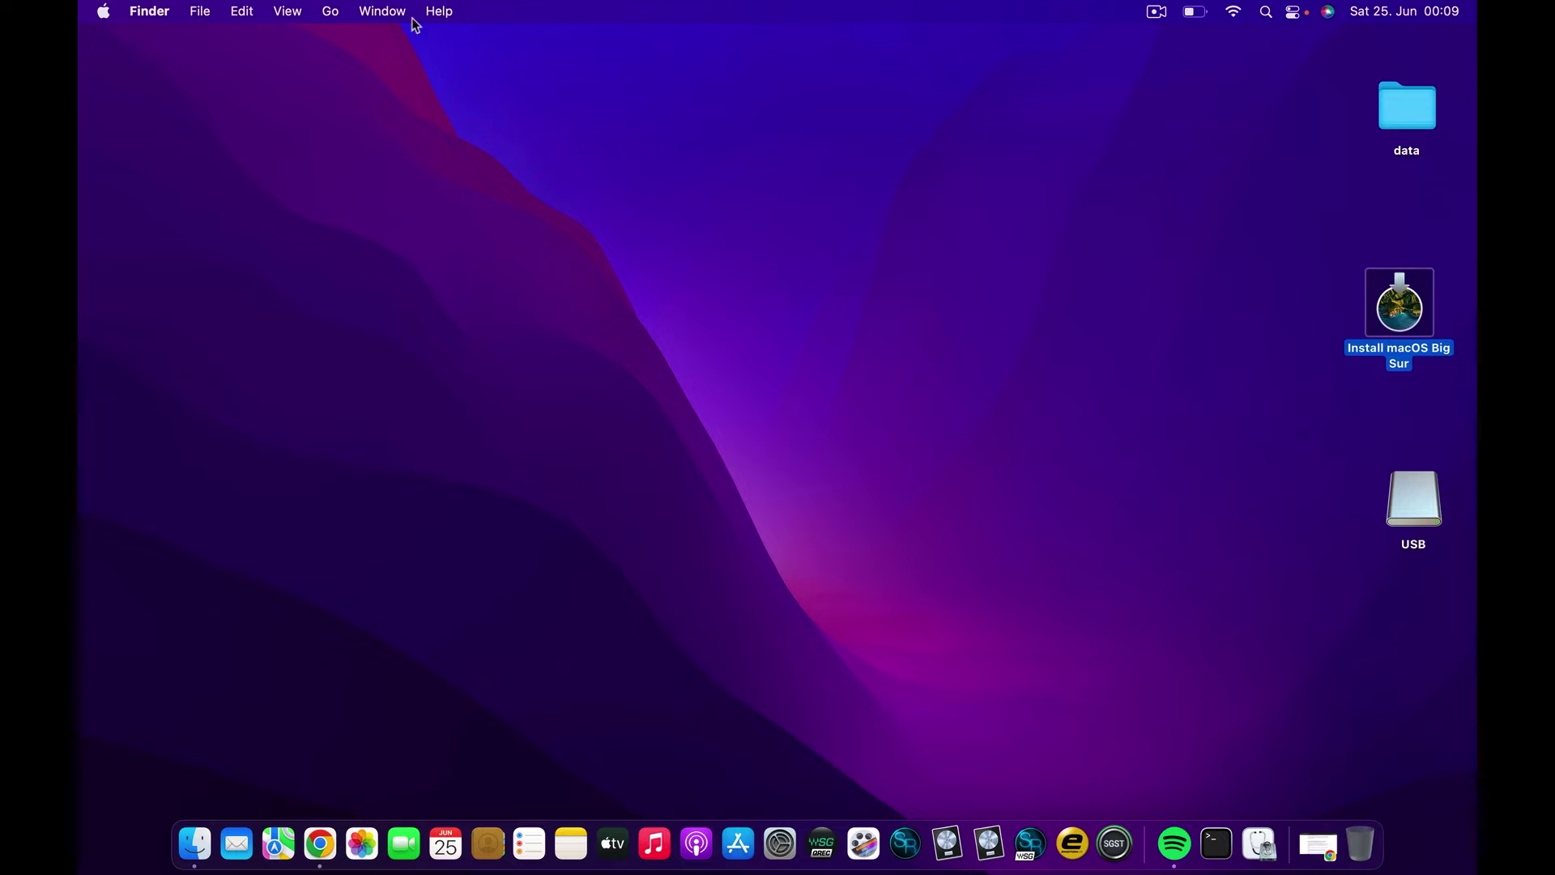
click(331, 11)
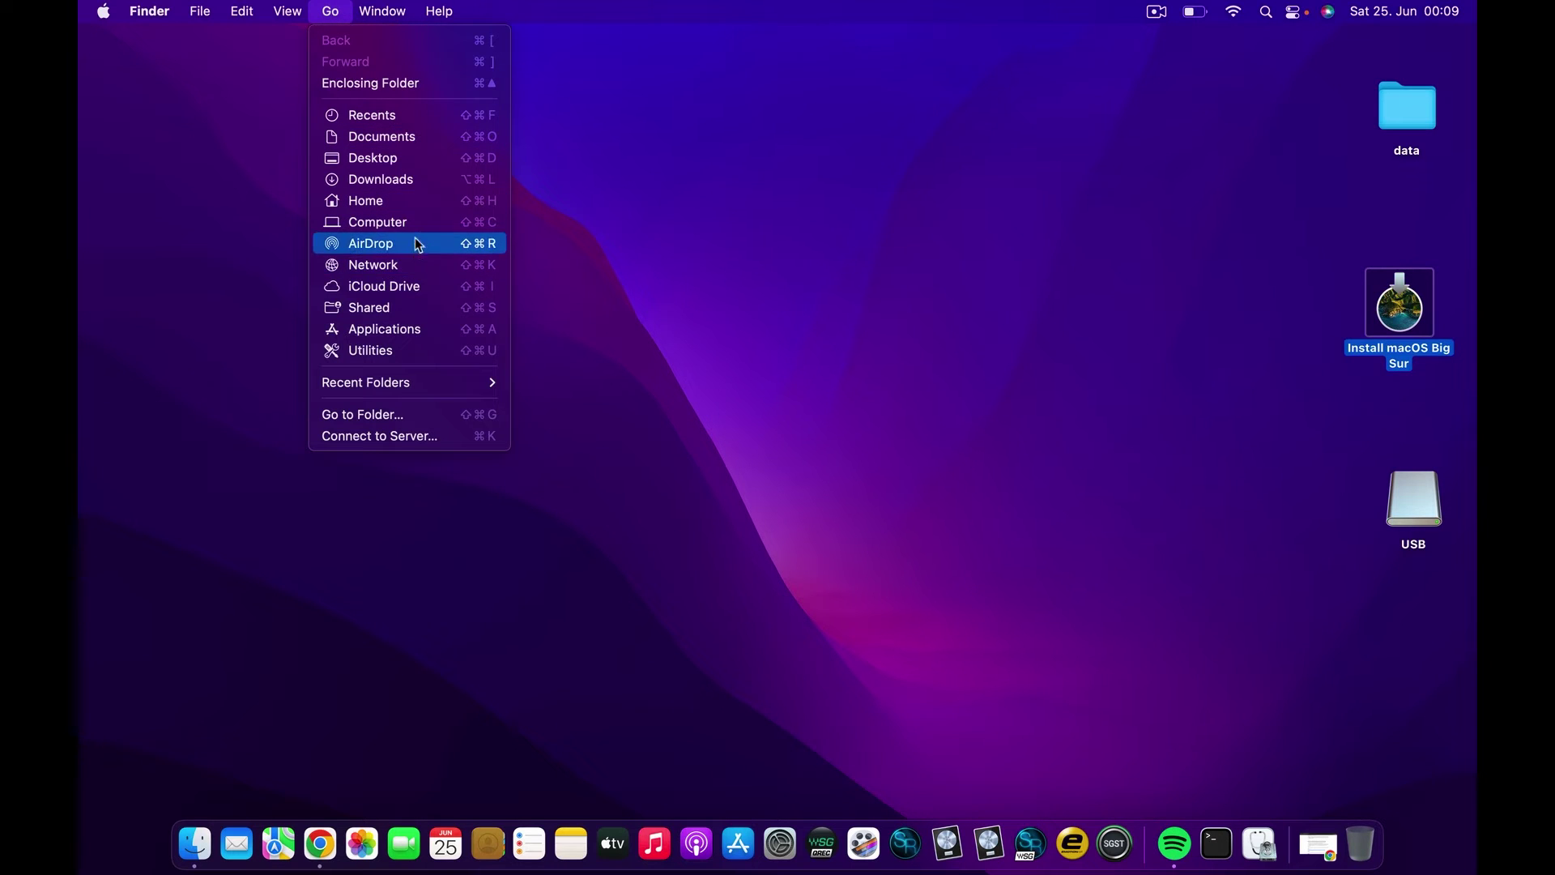
click(385, 328)
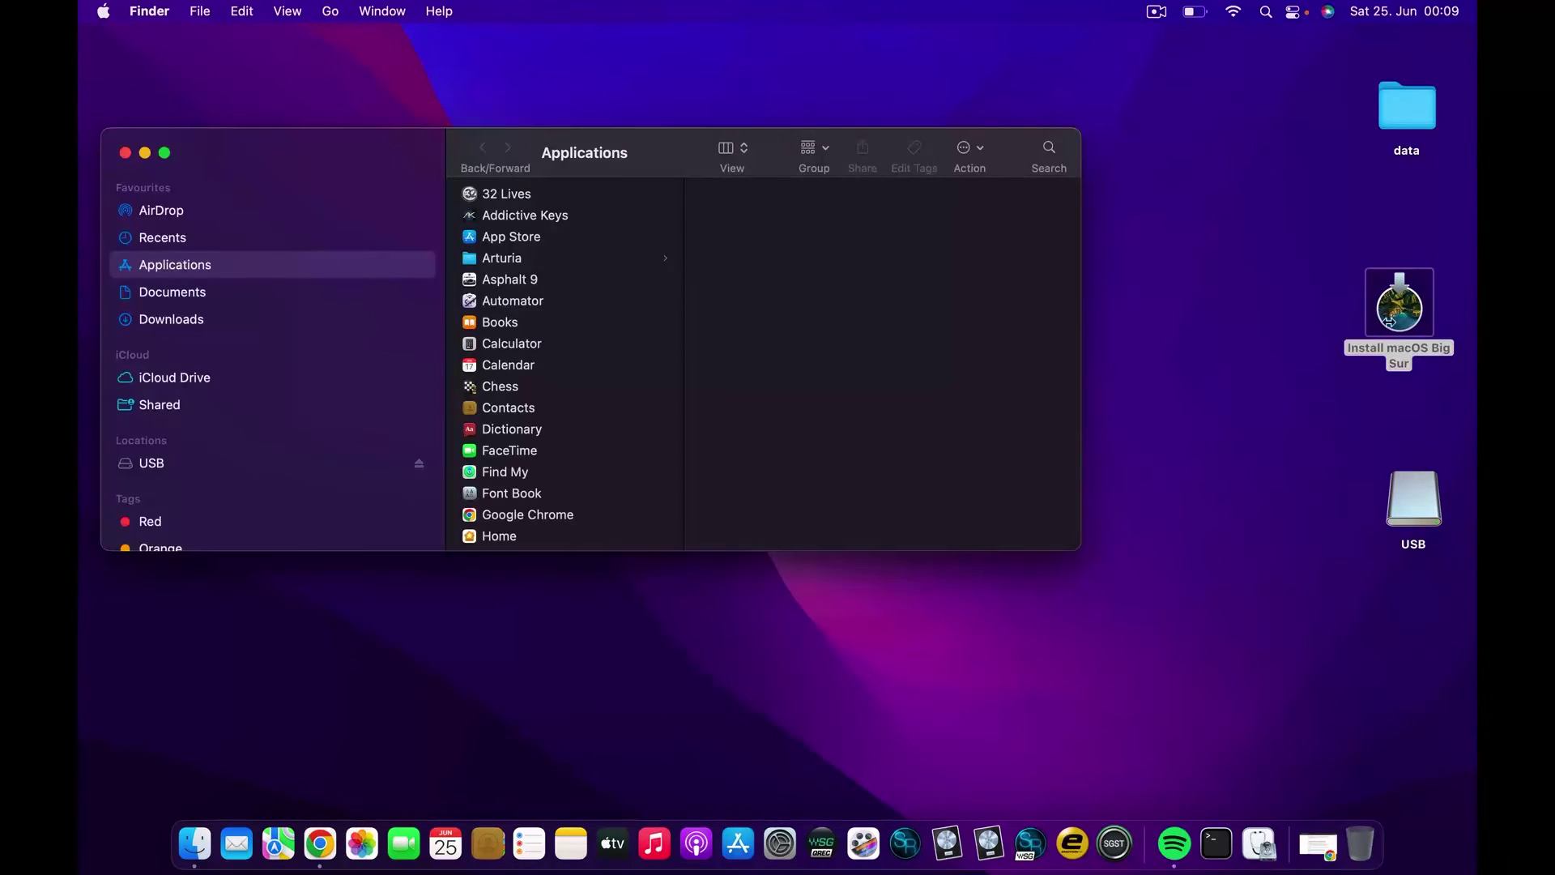
drag(1410, 326, 624, 374)
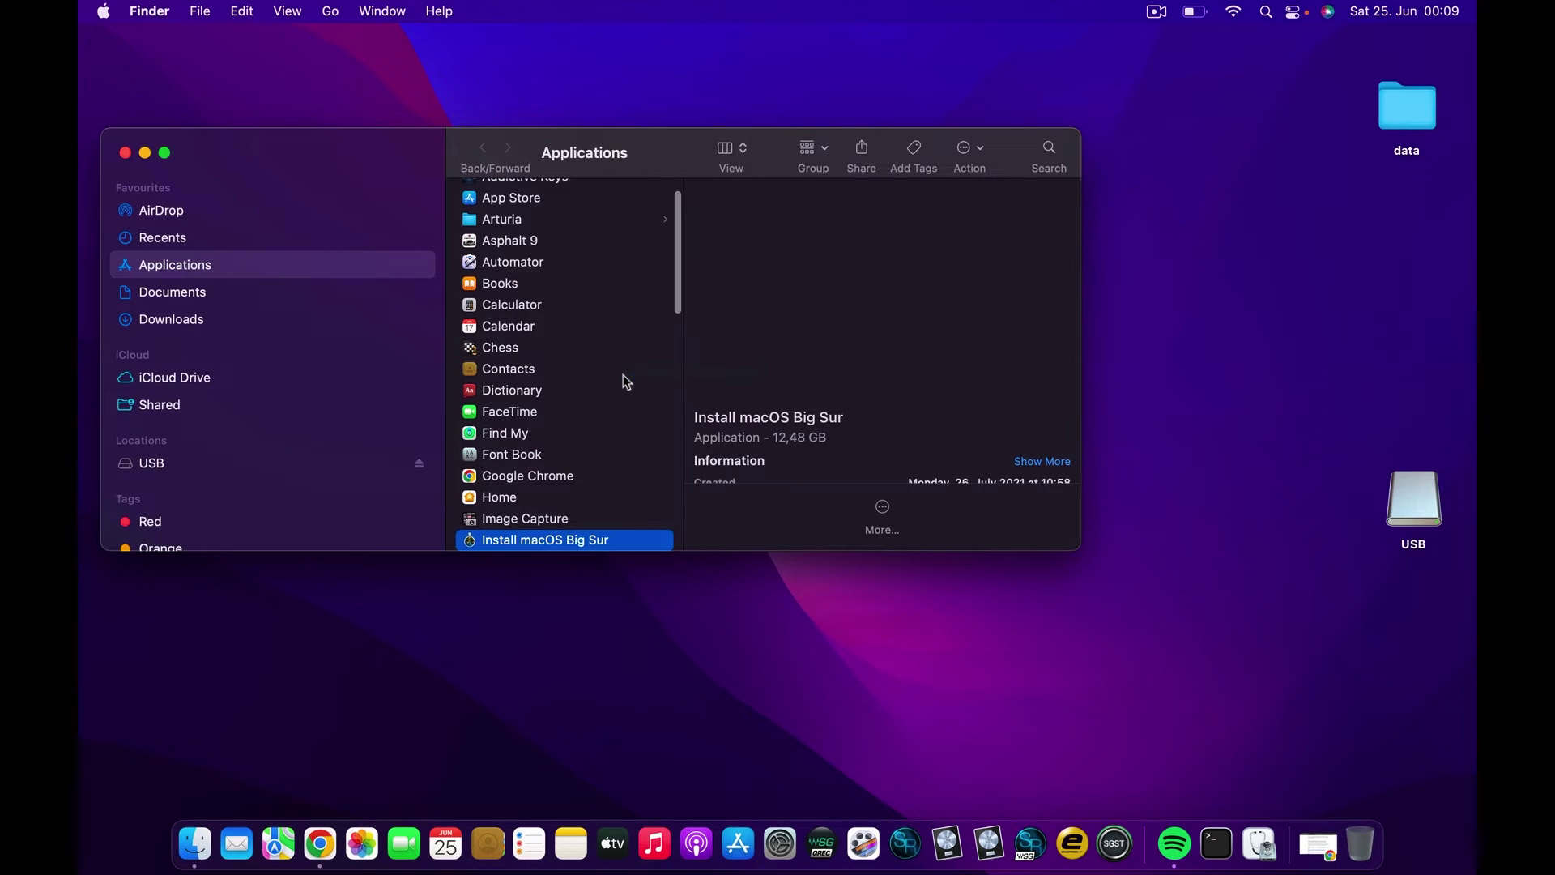
click(126, 155)
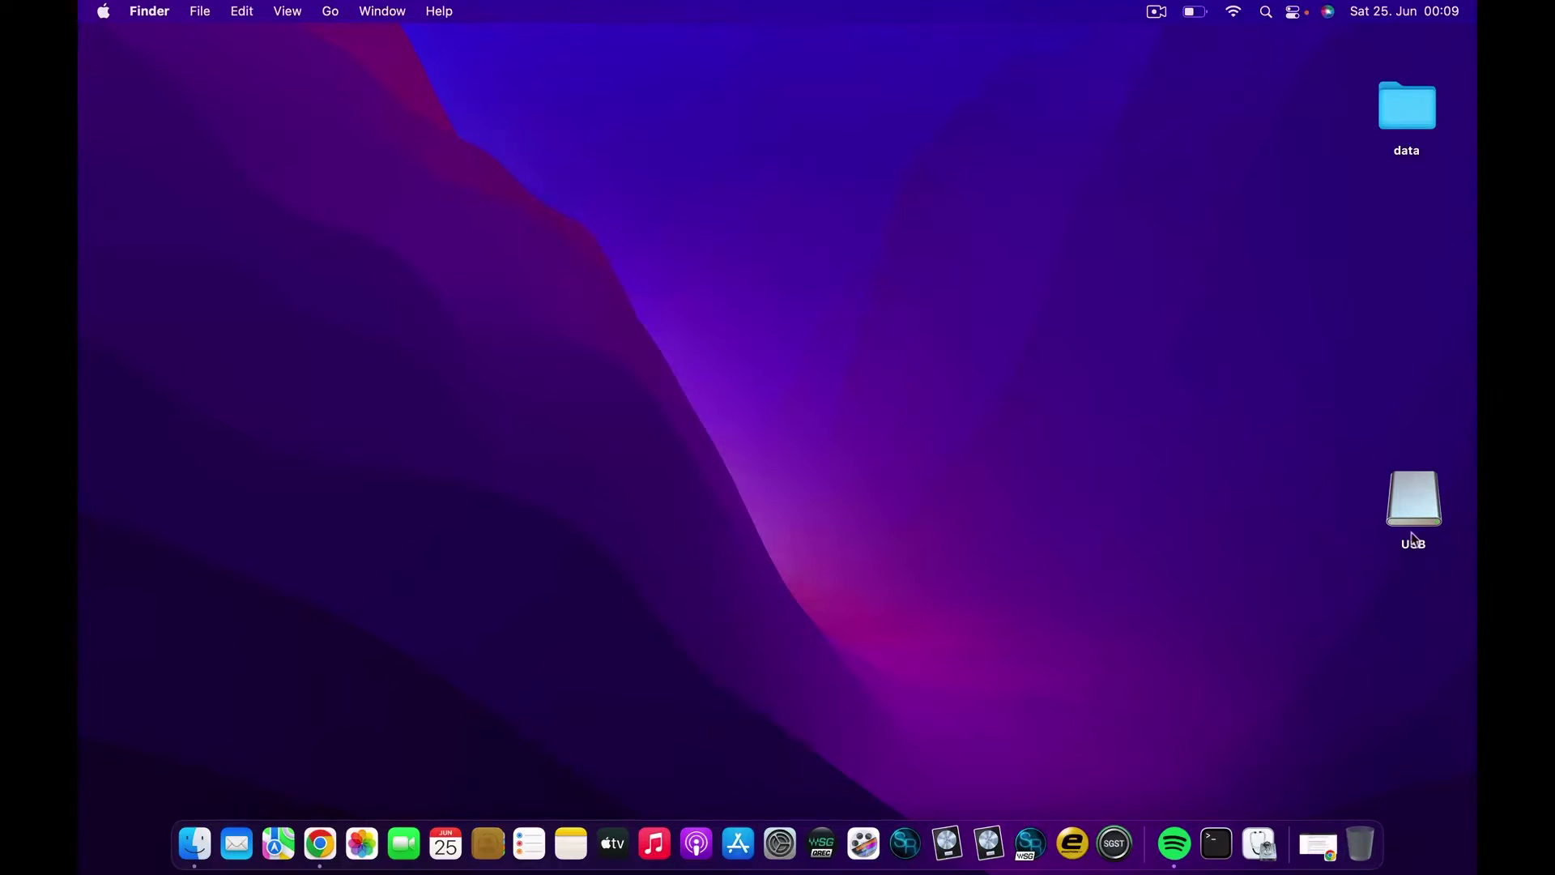
- Move the USB drive icon up the desktop beneath the data folder, and open Terminal through Spotlight
drag(1414, 519, 1412, 317)
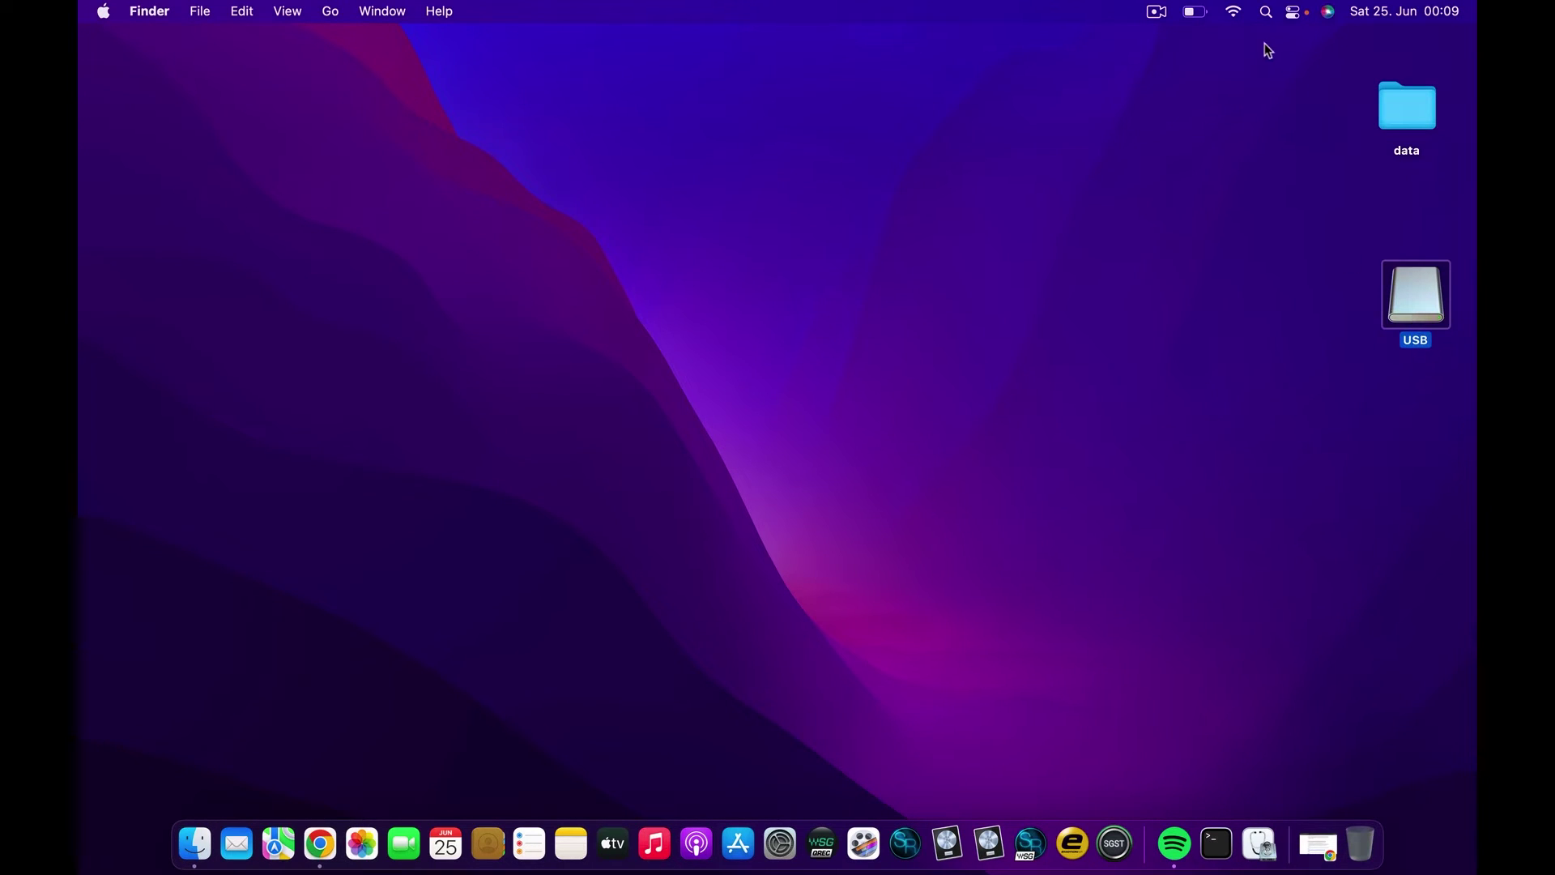
click(1266, 11)
text(te)
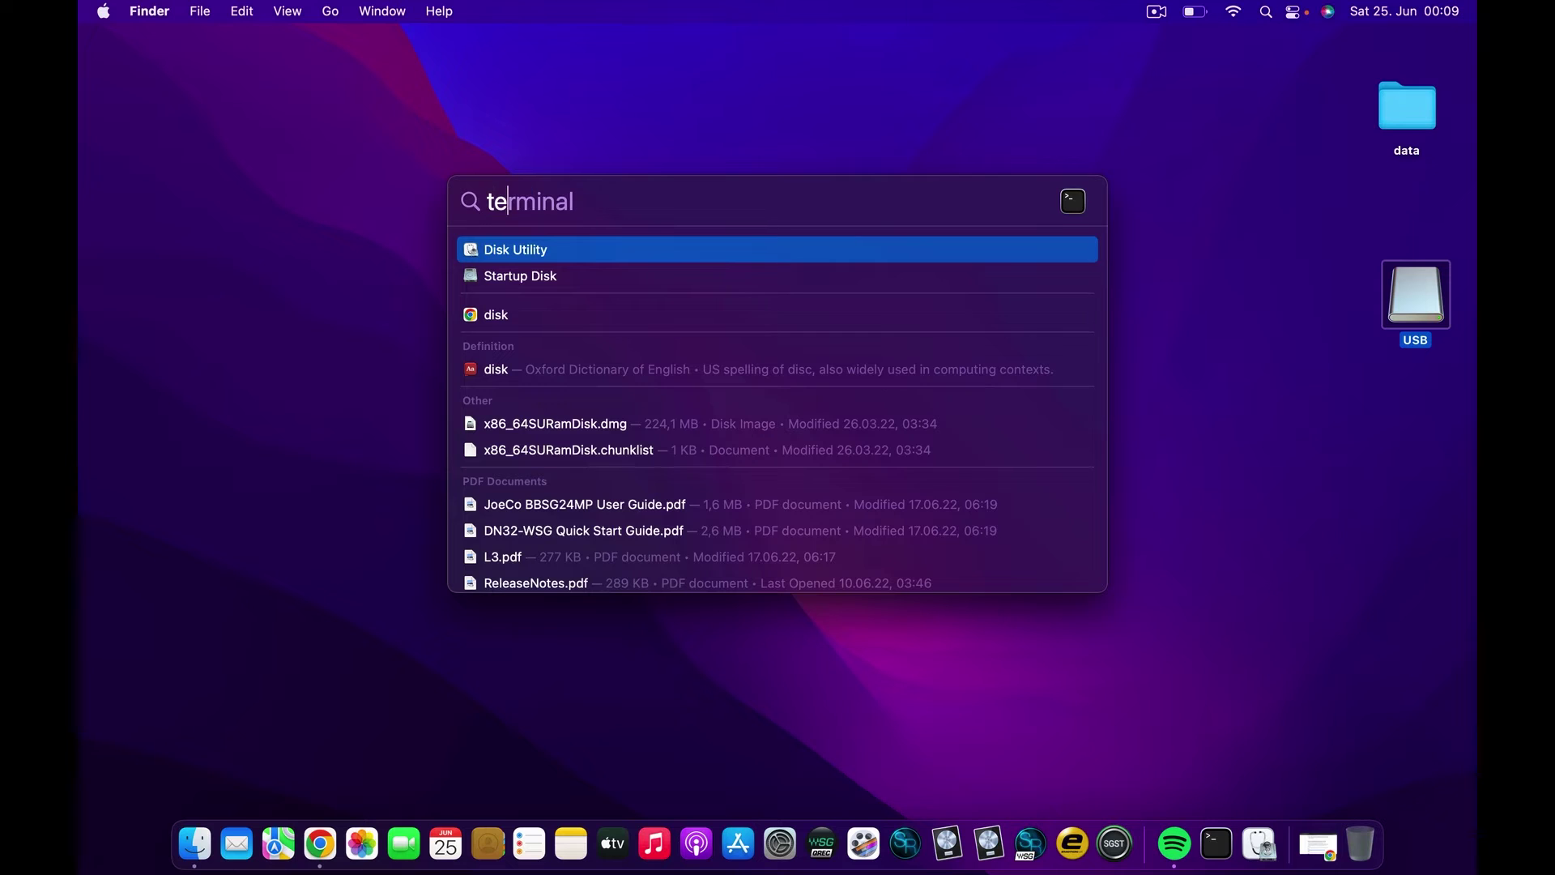
text(m)
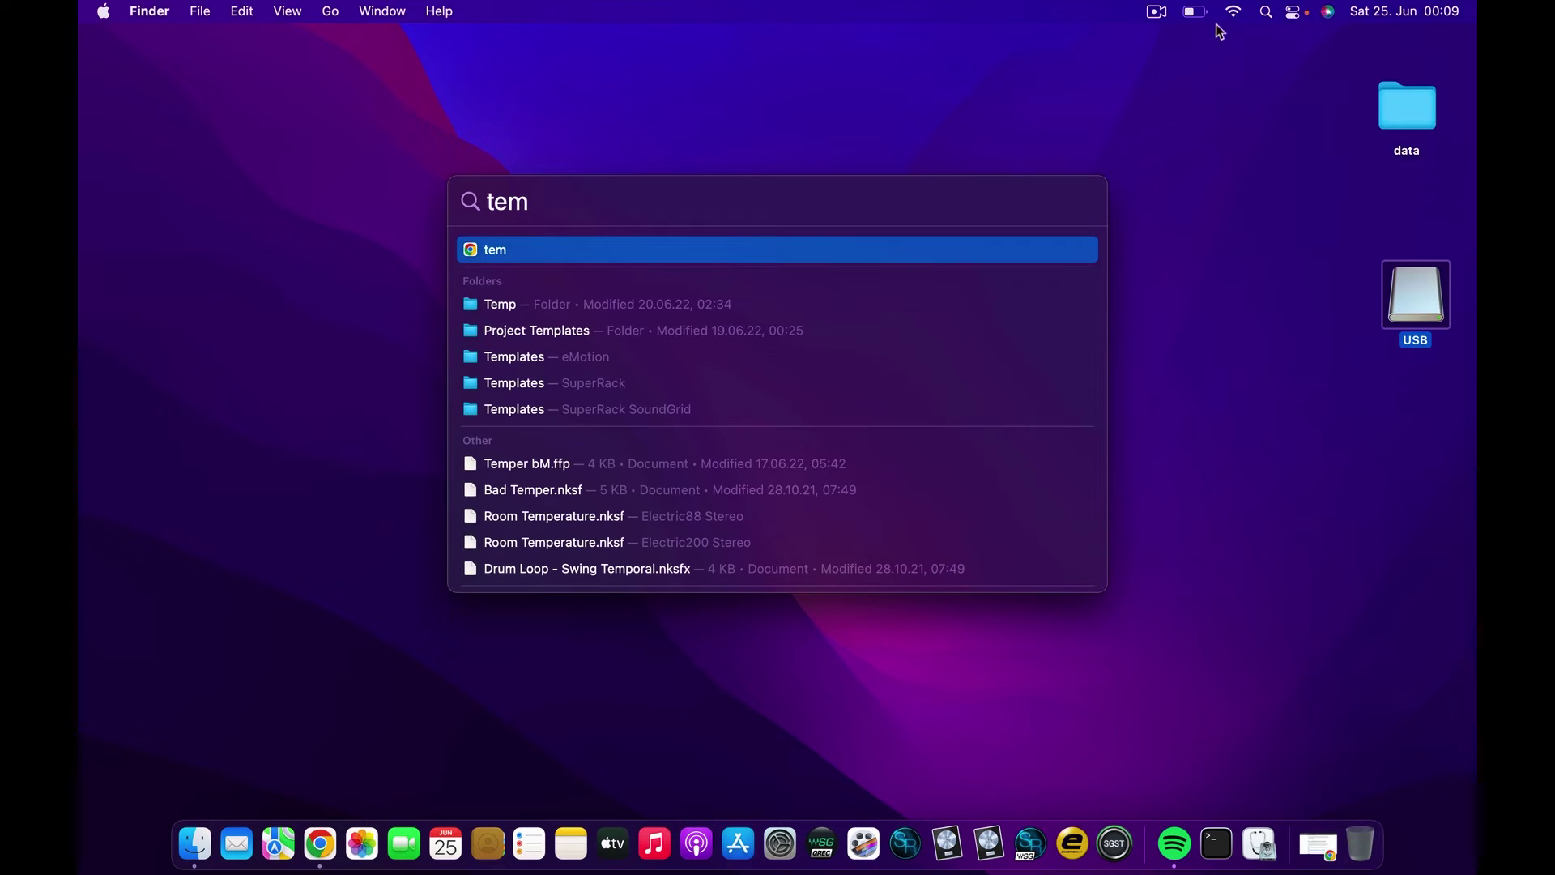
key(BackSpace)
text(rm)
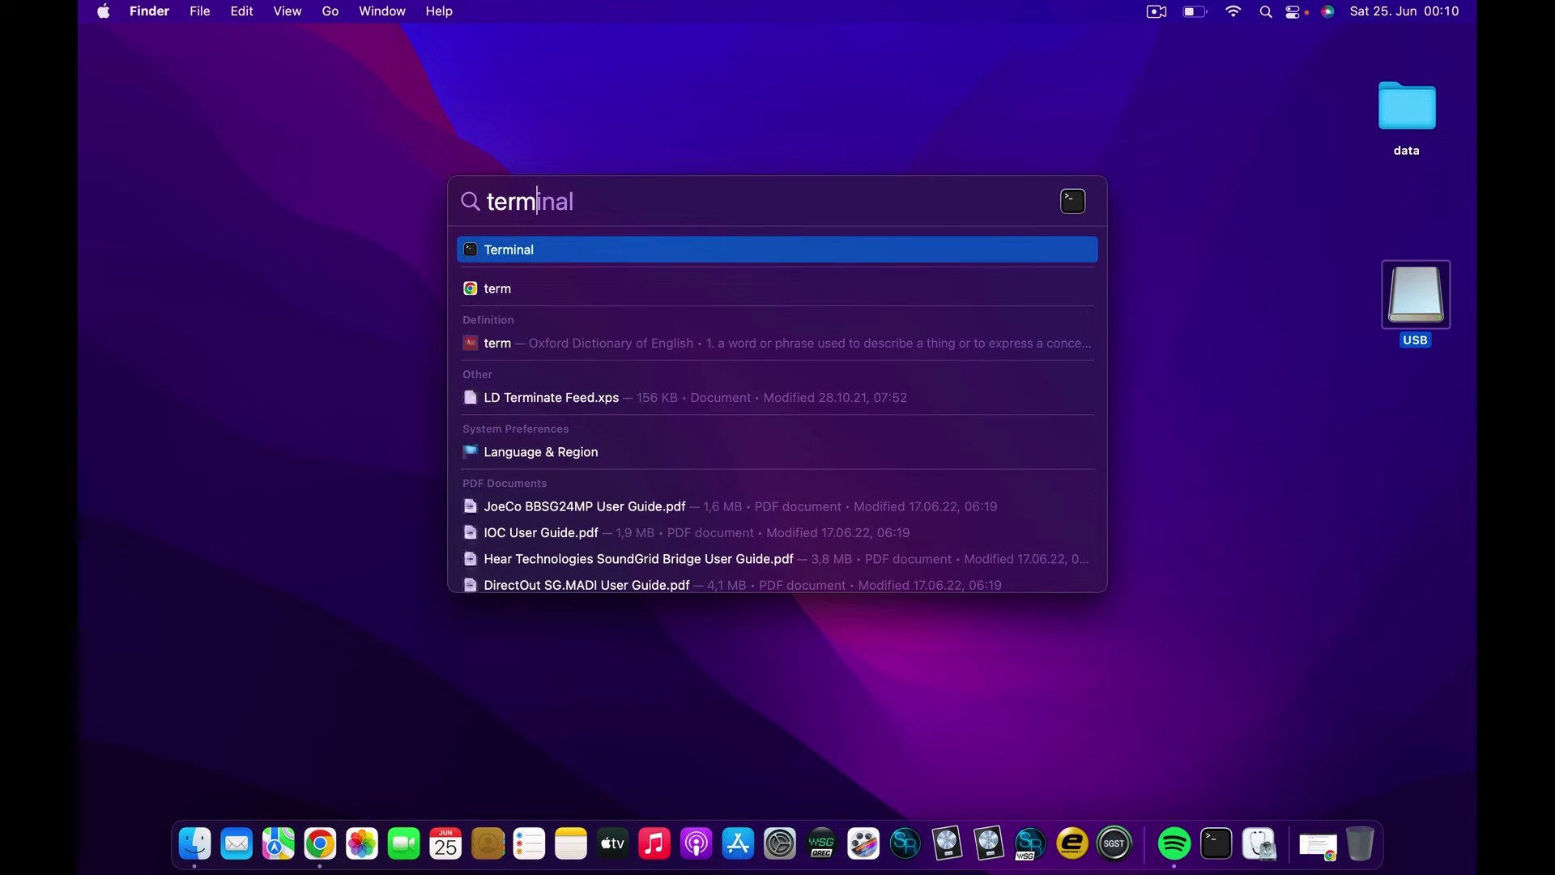
click(496, 249)
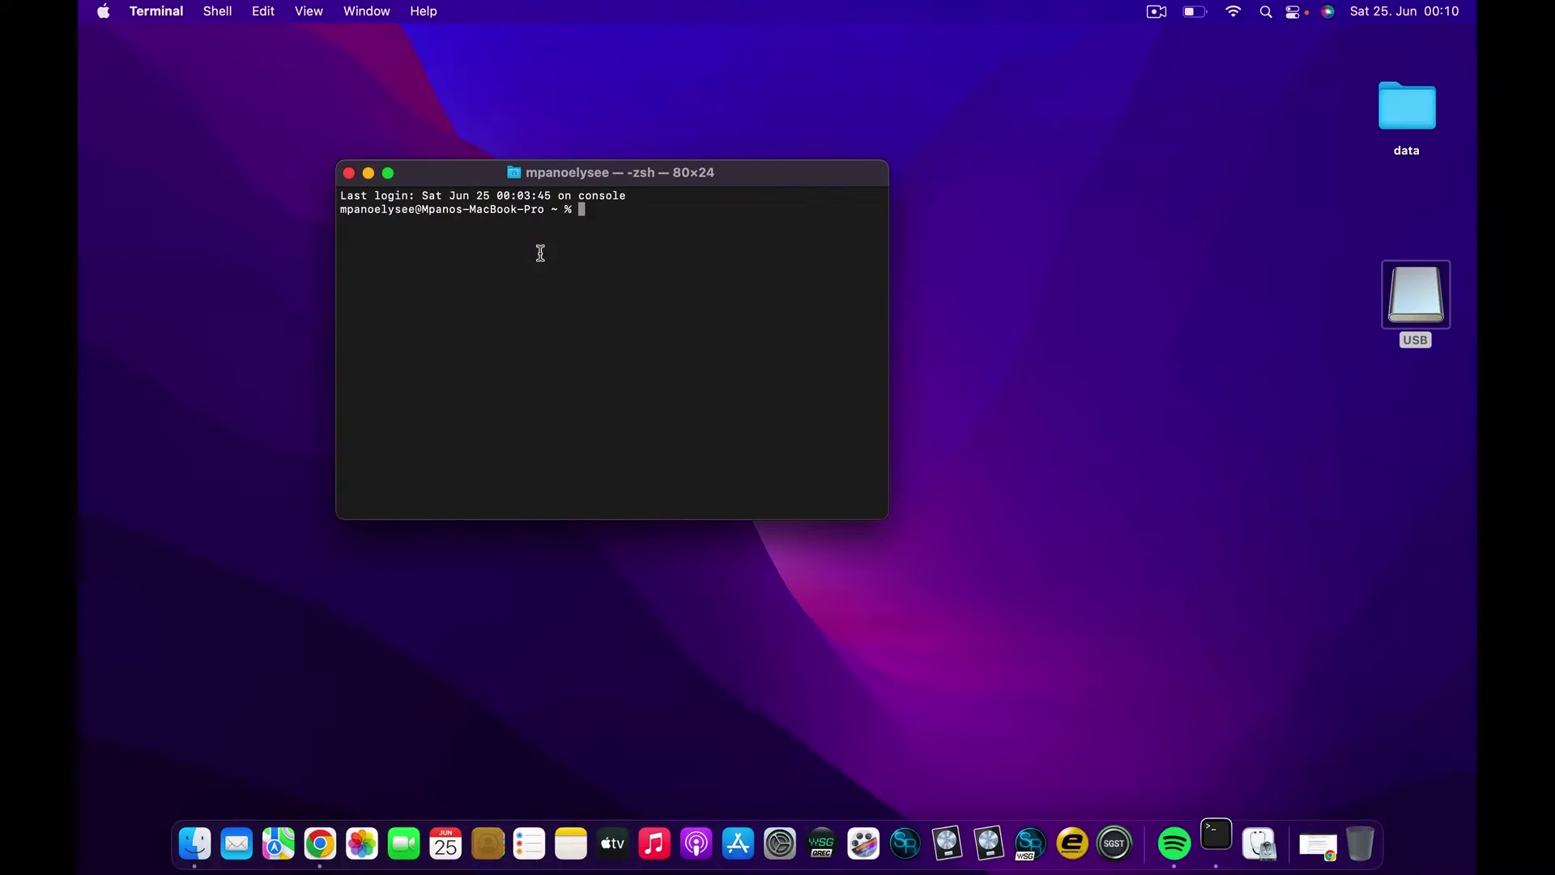
- Enlarge the Terminal window and text, and paste the command sudo /Applications/Install\ macOS\ Big\ Sur.app/Contents/Resources/createinstallmedia --volume /Volumes/MyVolume
drag(885, 515, 1168, 633)
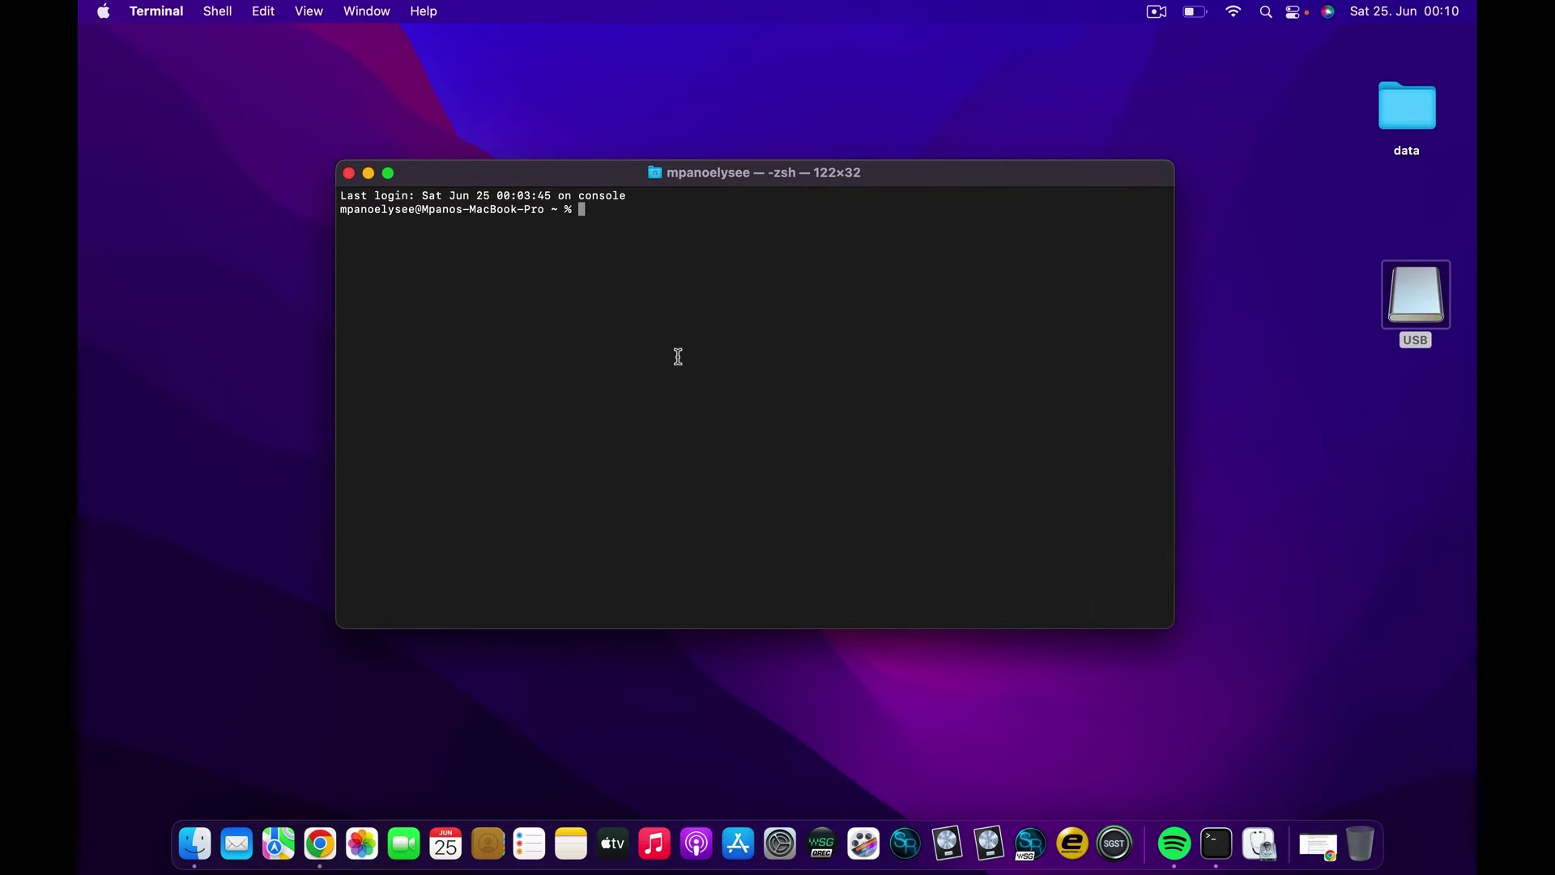
key(super+plus)
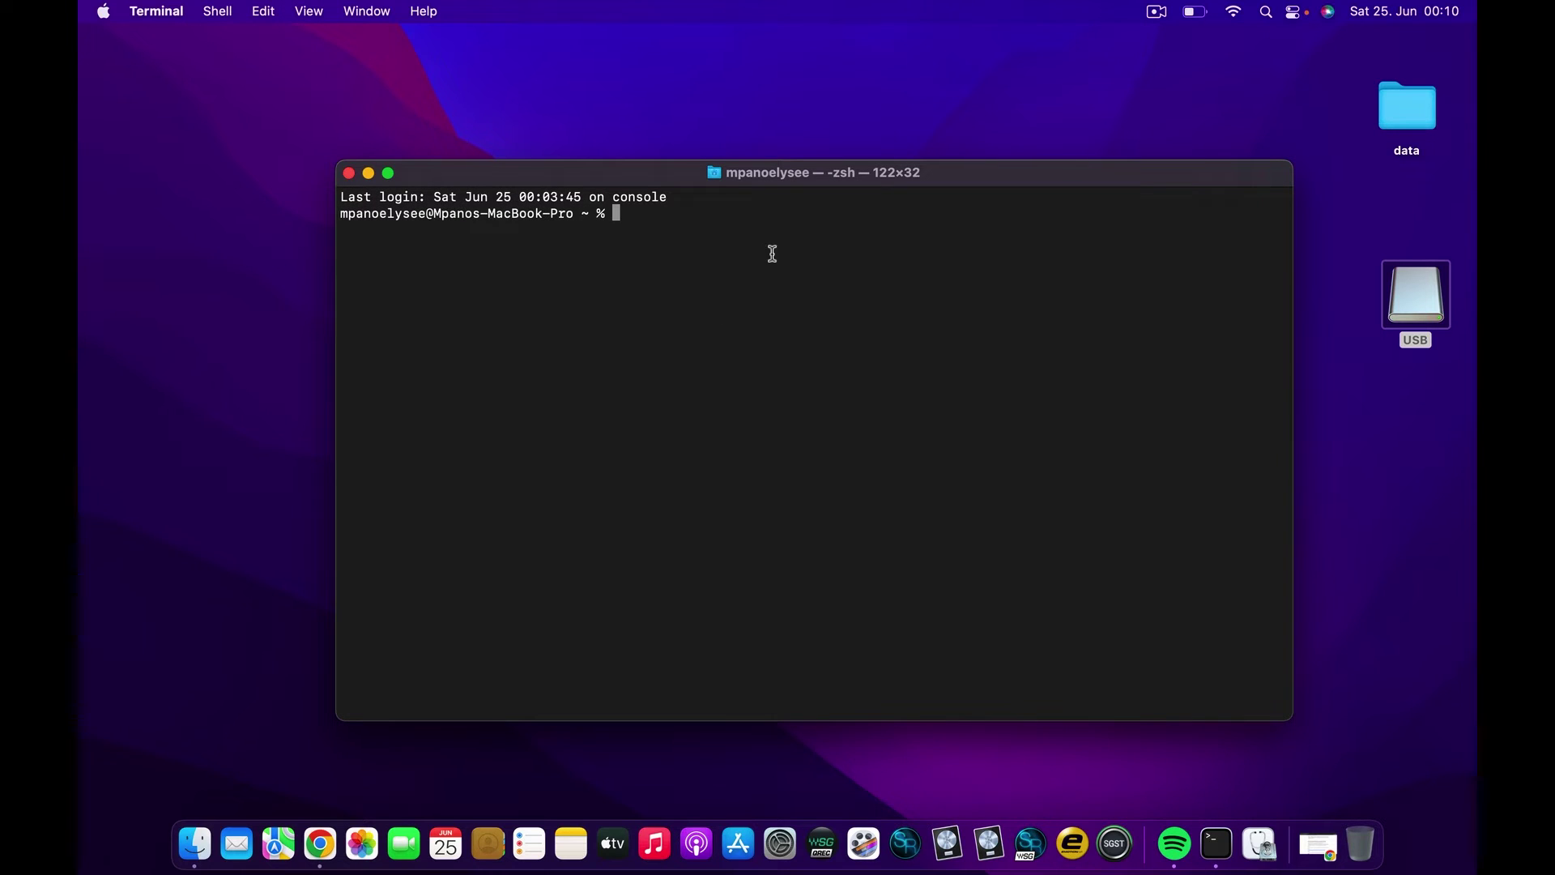
right_click(737, 259)
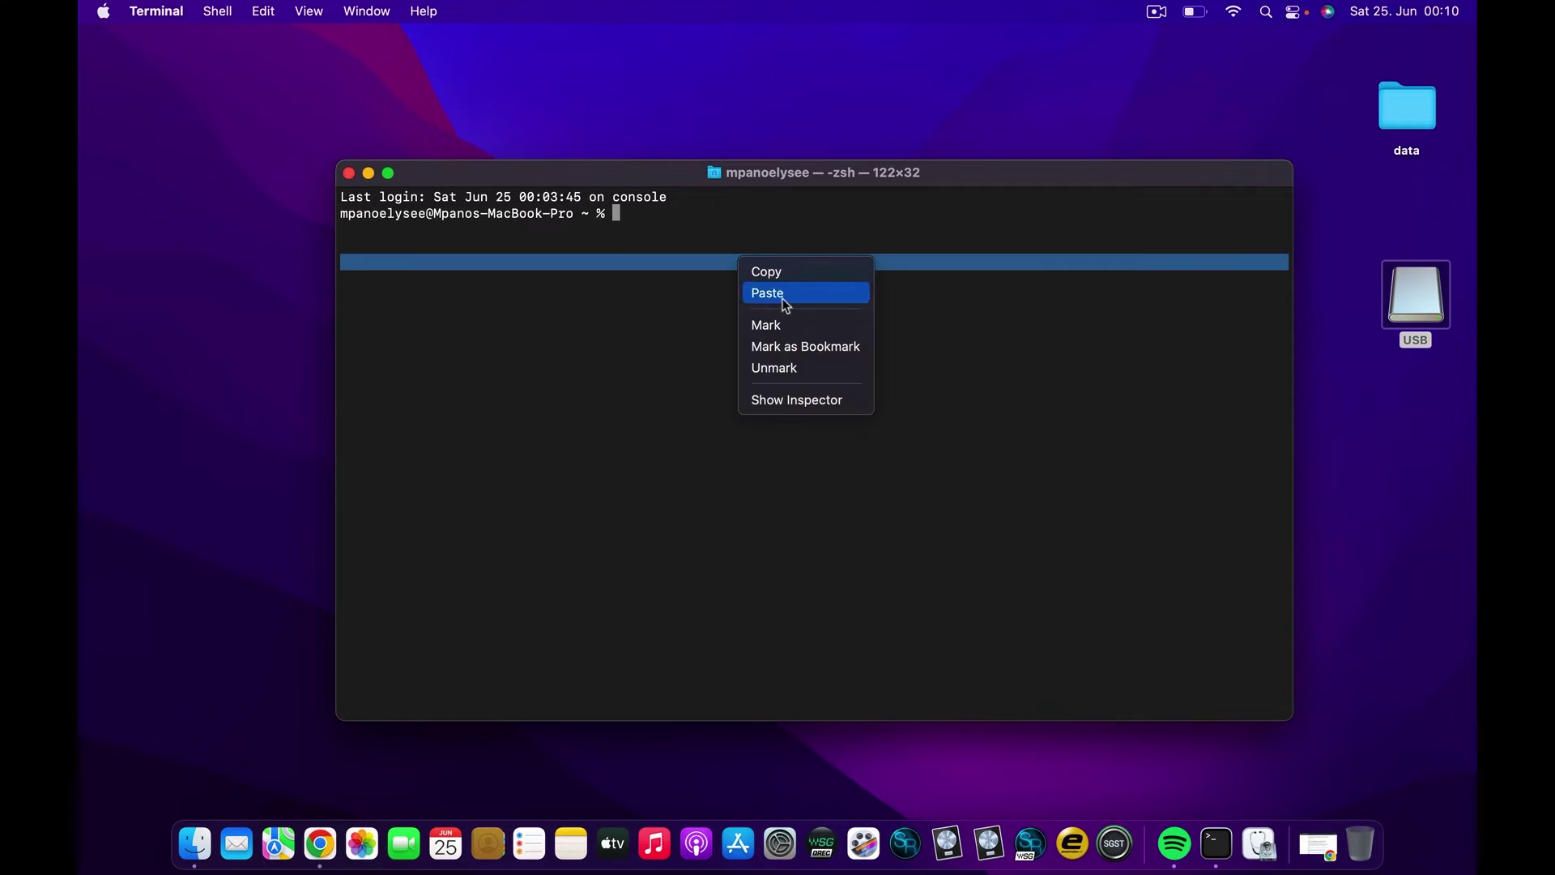
click(785, 298)
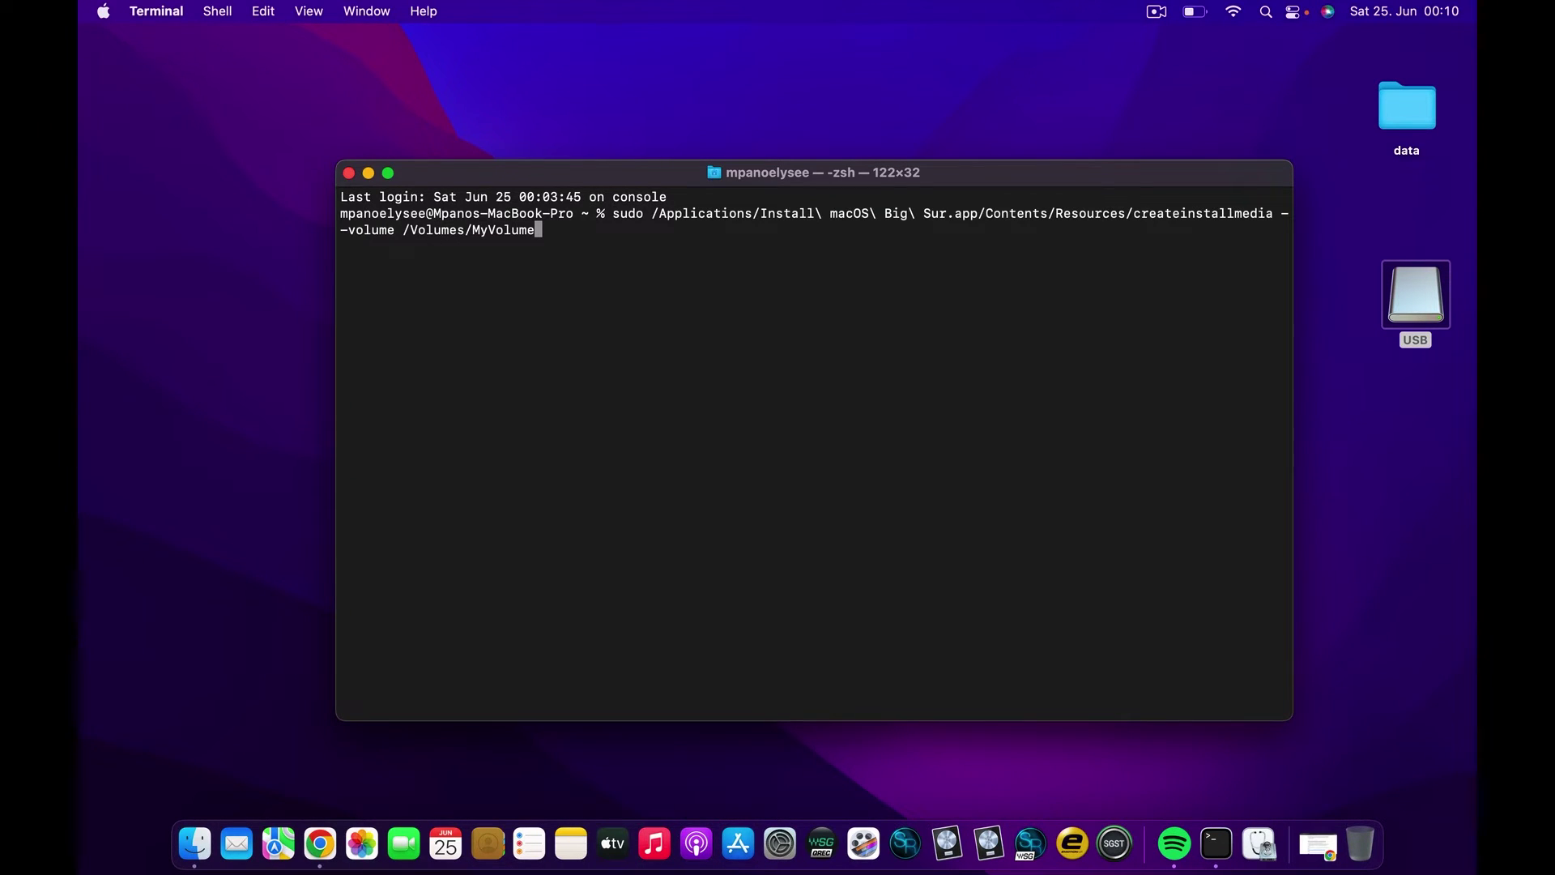
- Replace the volume name MyVolume with USB at the end of the createinstallmedia command and run it
key(BackSpace)
key(BackSpace)
key(BackSpace)
key(BackSpace)
key(BackSpace)
key(BackSpace)
key(BackSpace)
key(BackSpace)
text(USB)
key(Return)
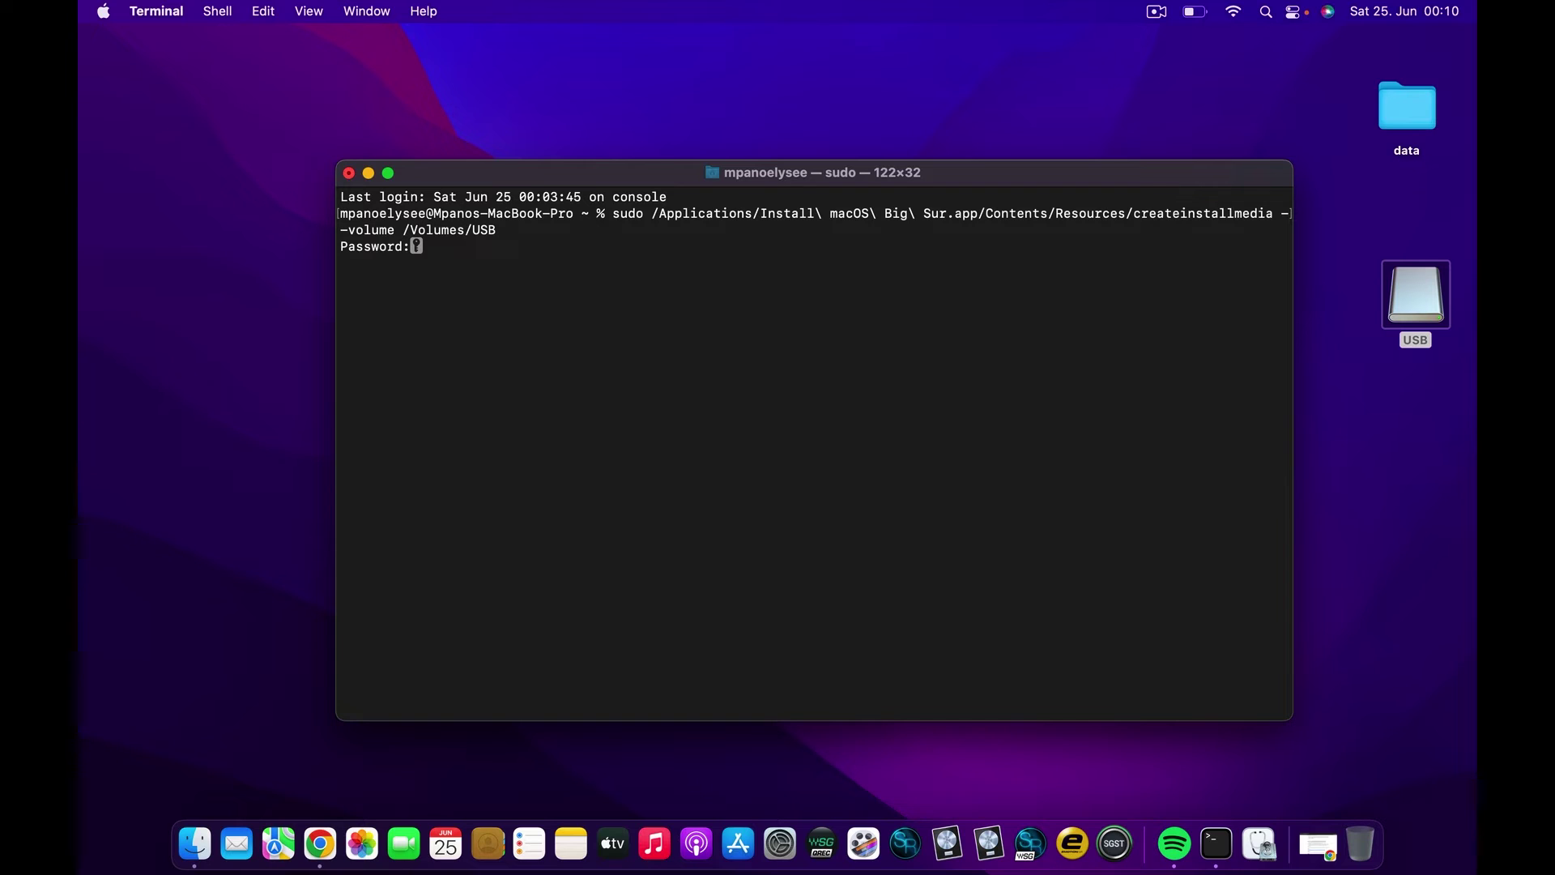
- Enter the account password for sudo and confirm erasing the volume /Volumes/USB with y
key(Return)
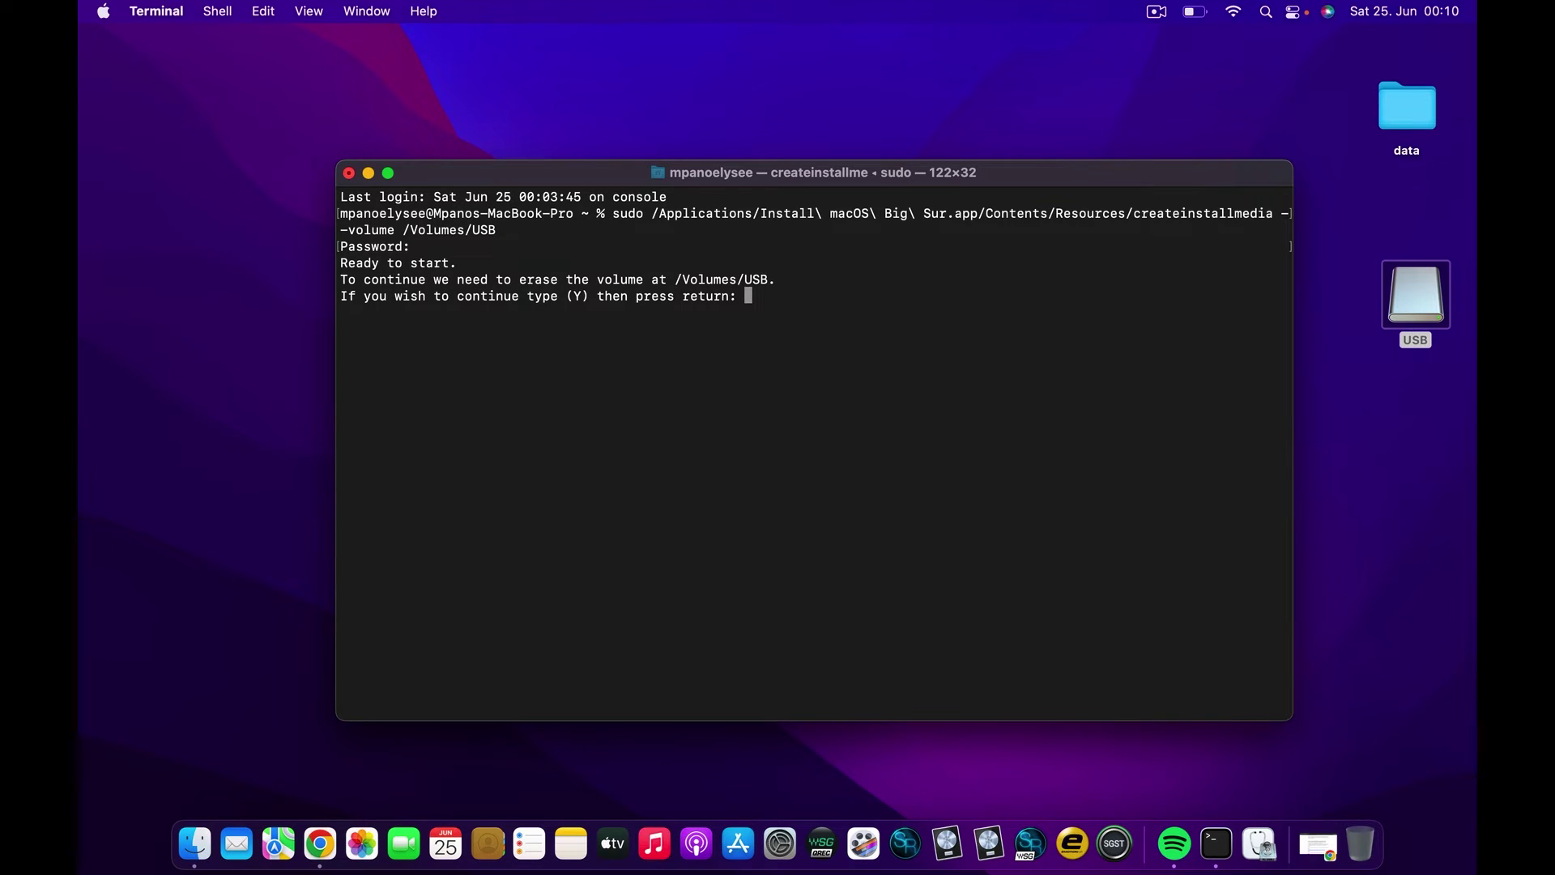
text(y)
key(Return)
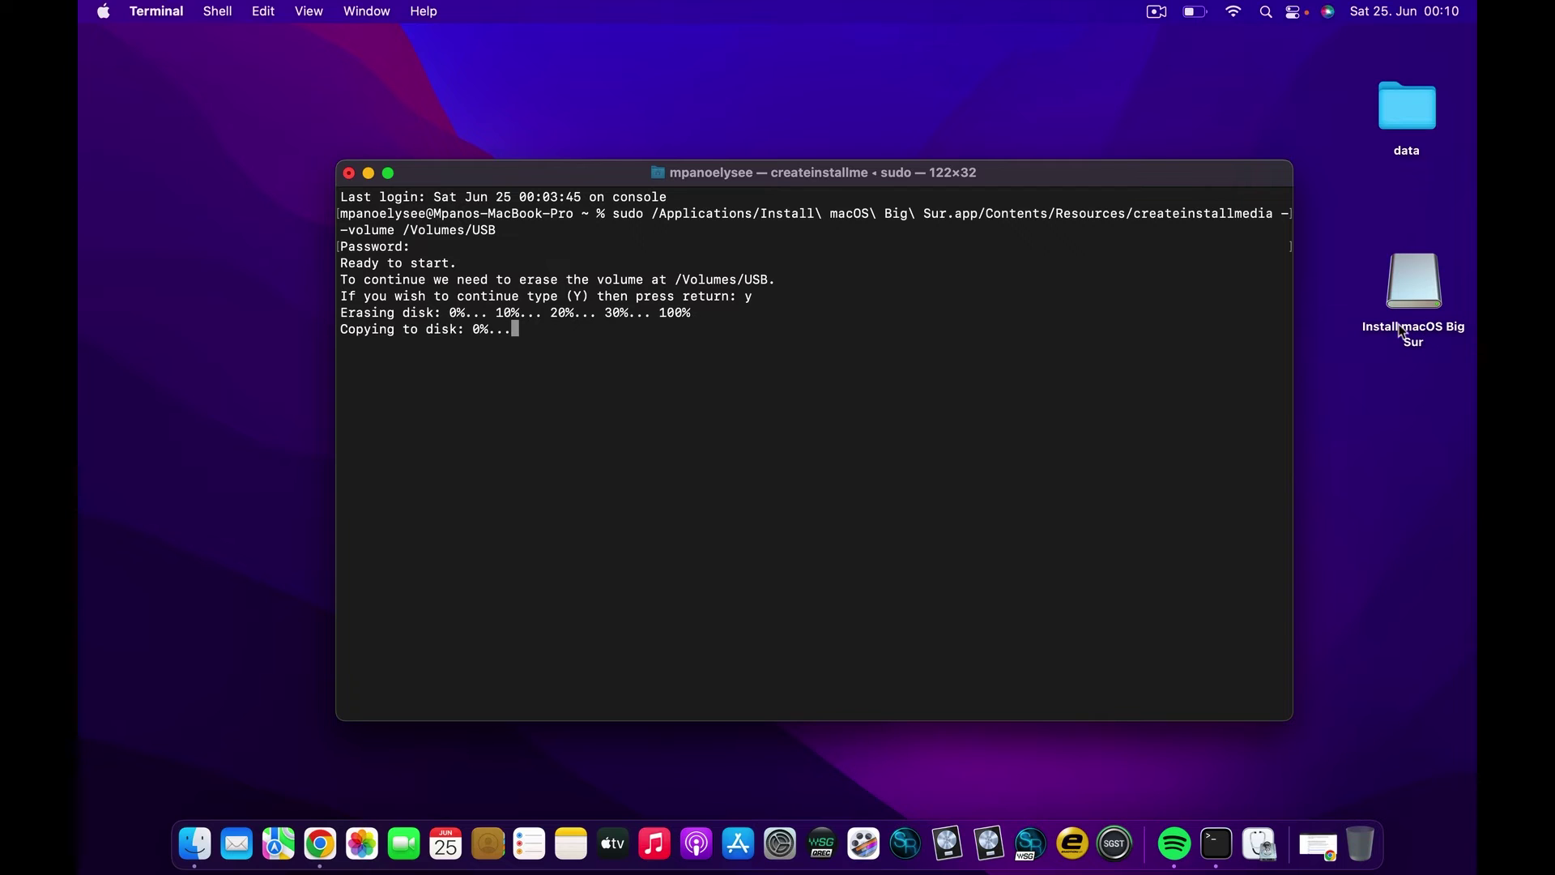
triple_click(470, 330)
click(477, 332)
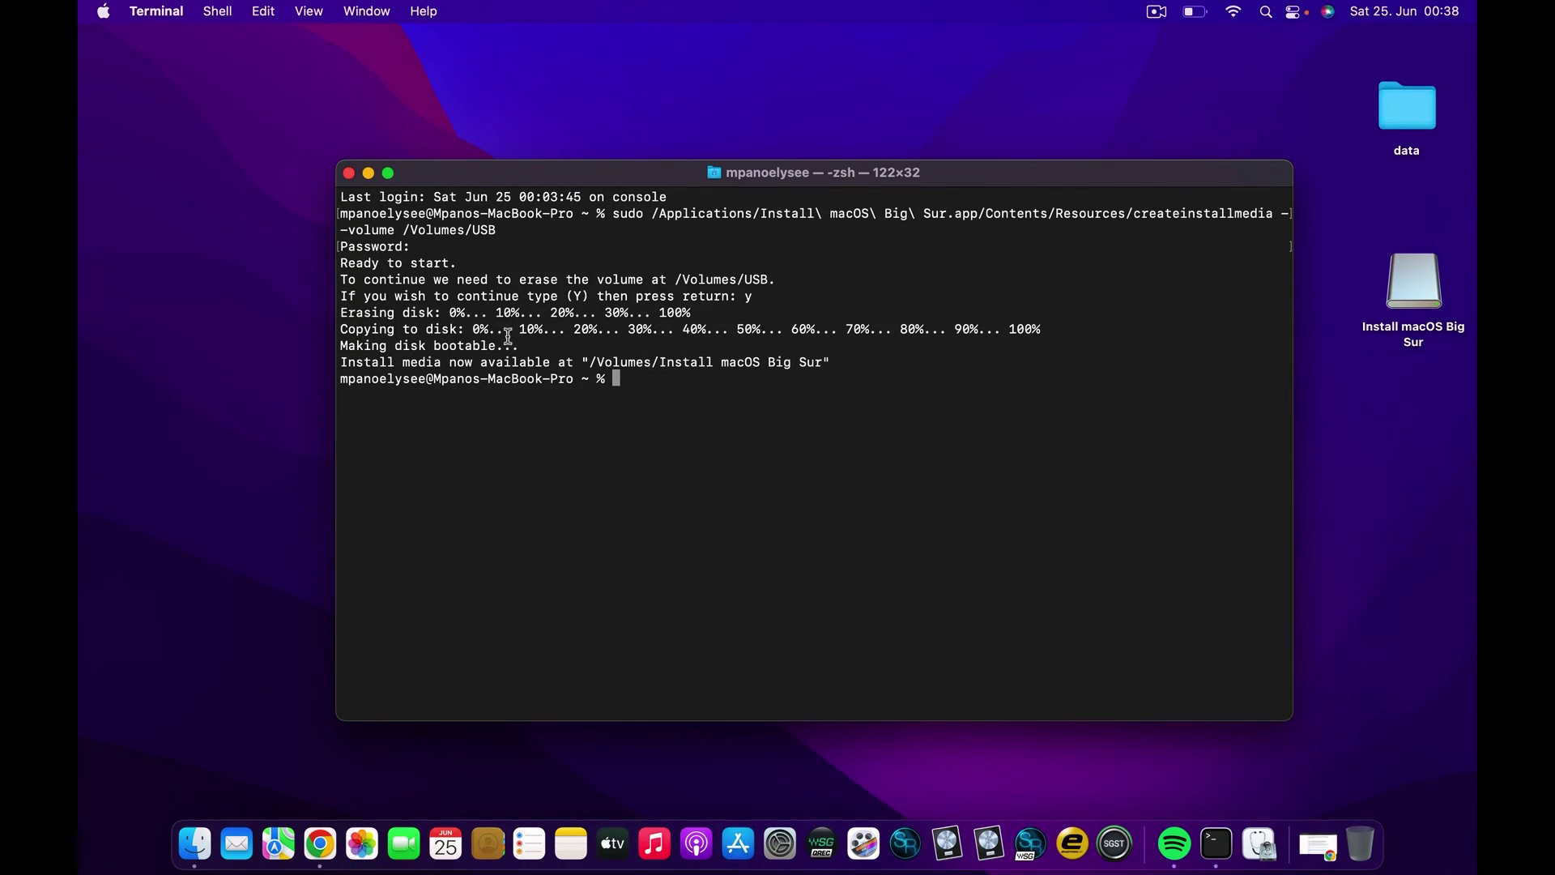
drag(465, 332, 506, 332)
drag(348, 346, 511, 347)
drag(403, 362, 793, 350)
click(1160, 12)
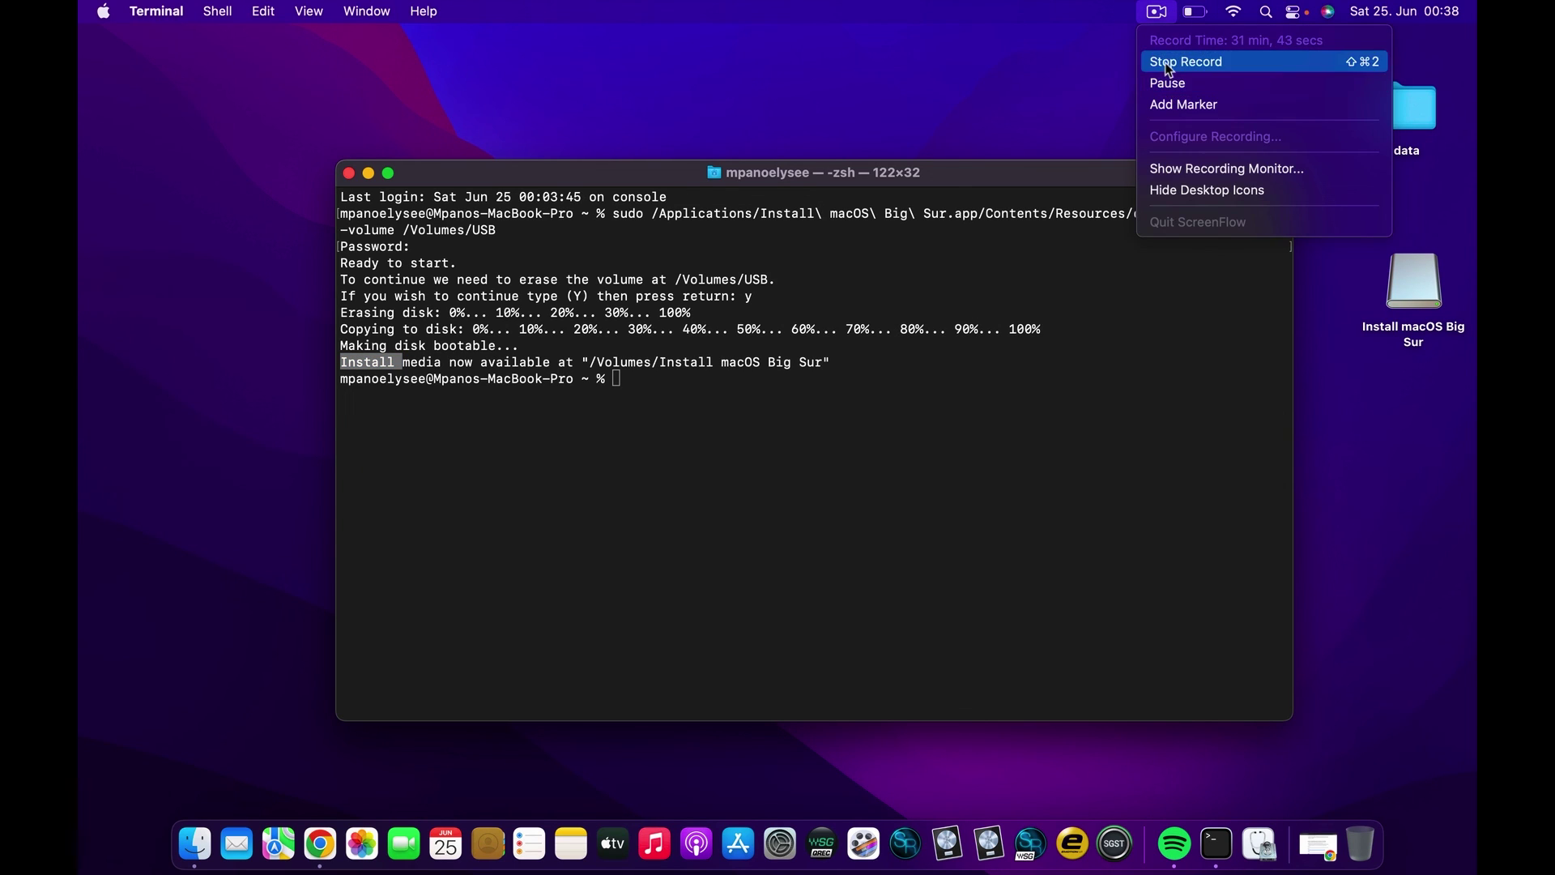
click(1166, 55)
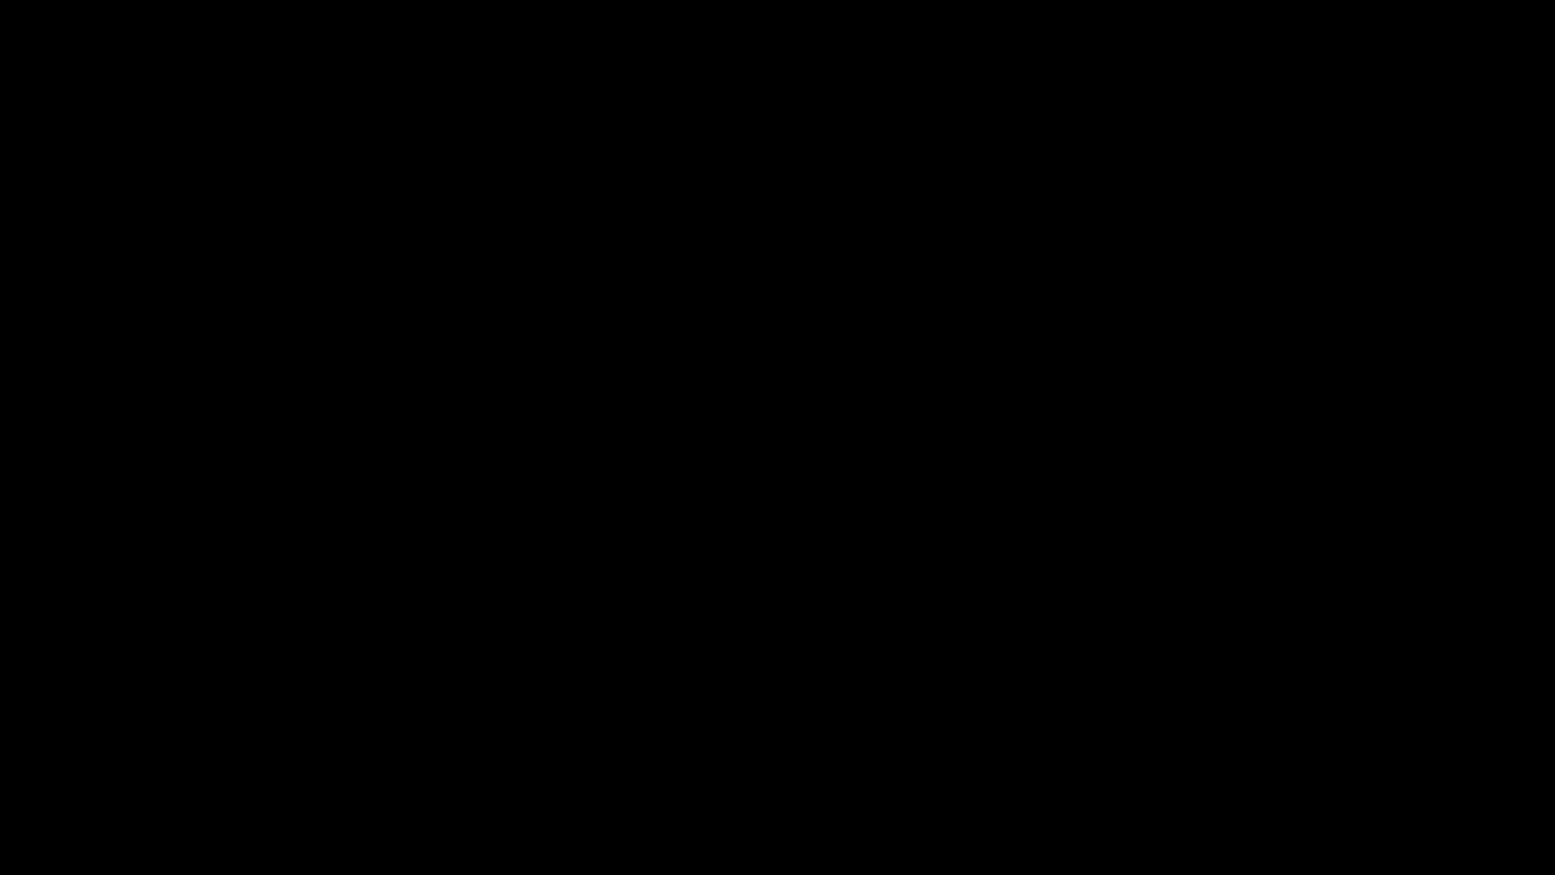